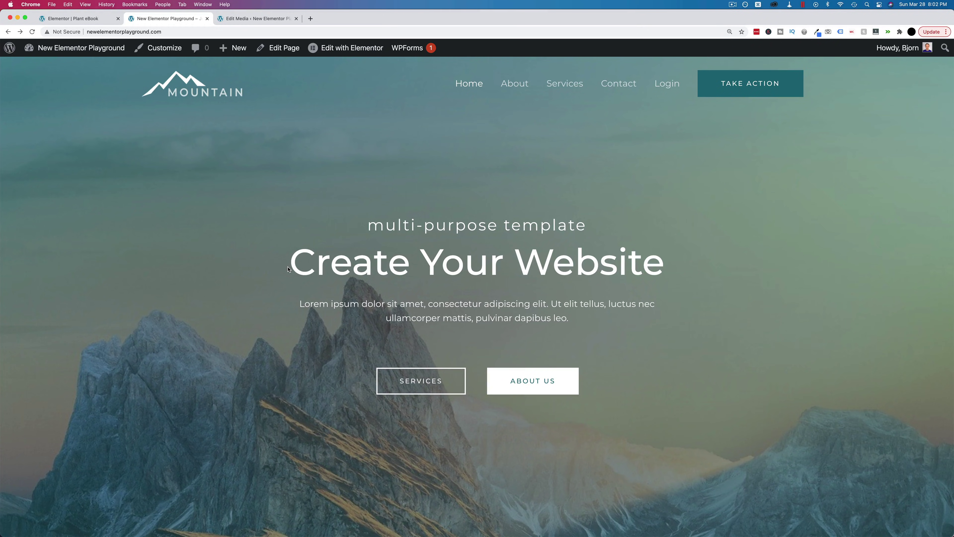
Scroll down the homepage and trigger the exit-intent 'hold on!' eBook popup.
{"action": "scroll", "coordinate": [288, 269], "scroll_direction": "down", "scroll_amount": 15}
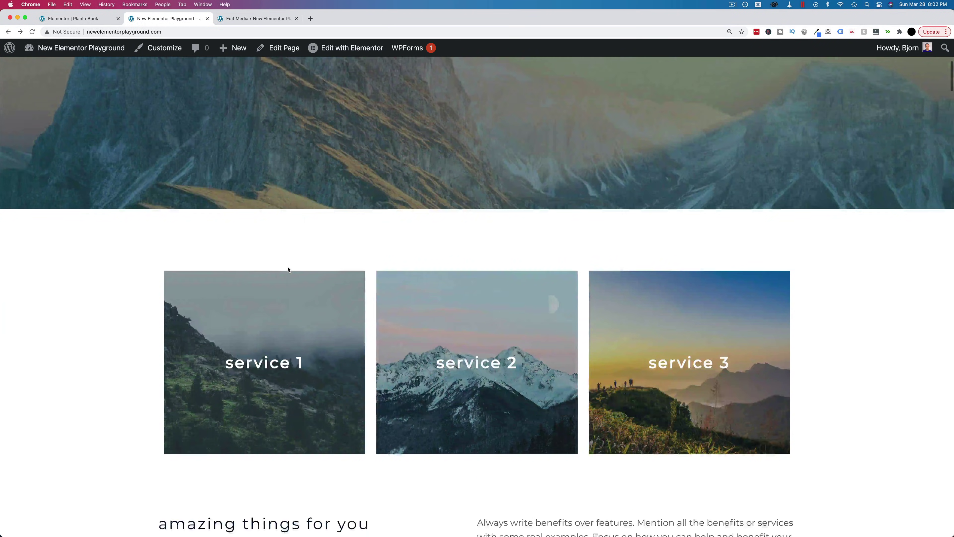
{"action": "scroll", "coordinate": [288, 269], "scroll_direction": "down", "scroll_amount": 10}
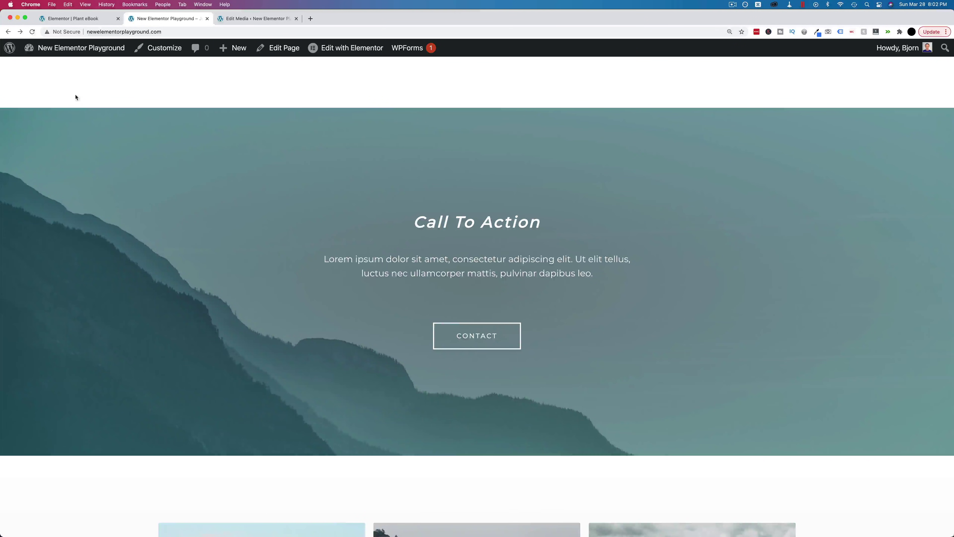
{"action": "mouse_move", "coordinate": [9, 36]}
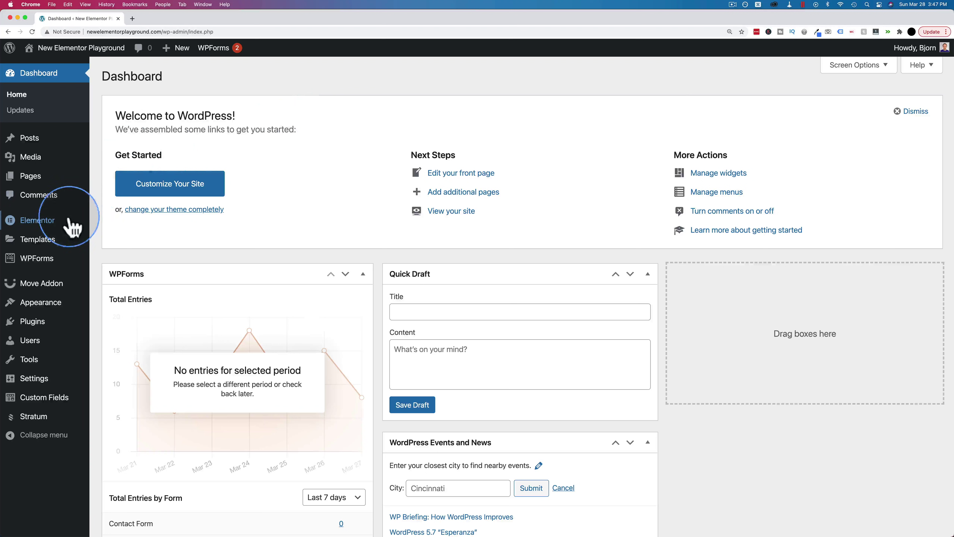
Create a new Popup template named 'Plant eBook' from Templates > Popups.
{"action": "mouse_move", "coordinate": [36, 247]}
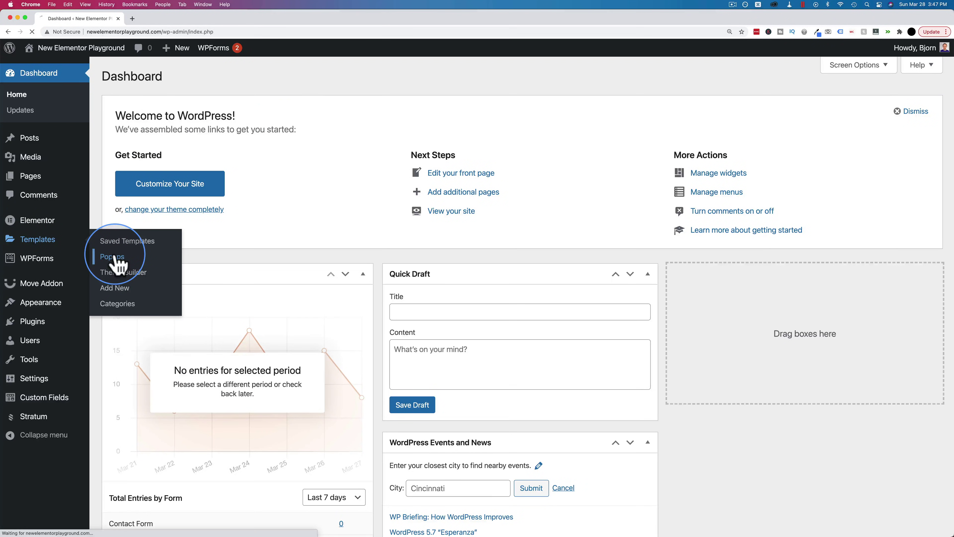
{"action": "left_click", "coordinate": [115, 258]}
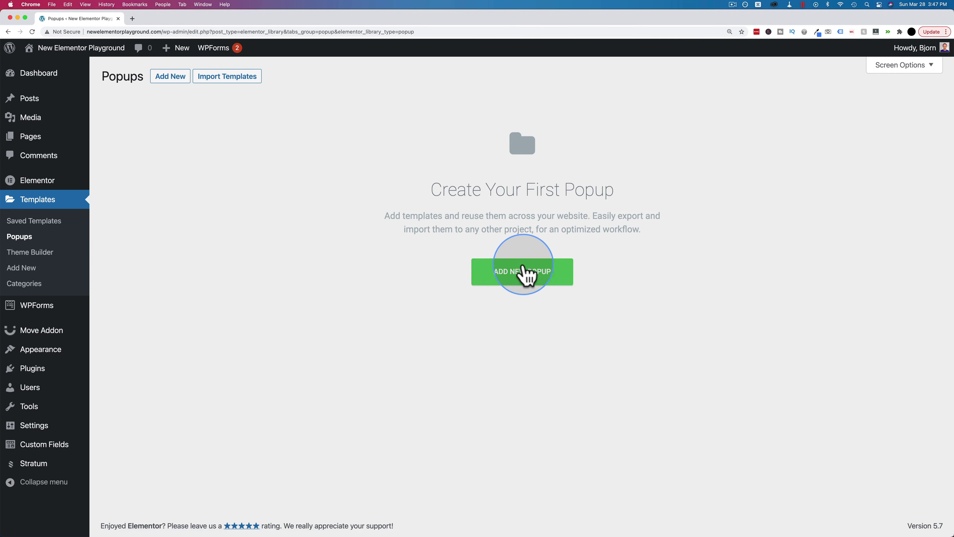
{"action": "left_click", "coordinate": [524, 273]}
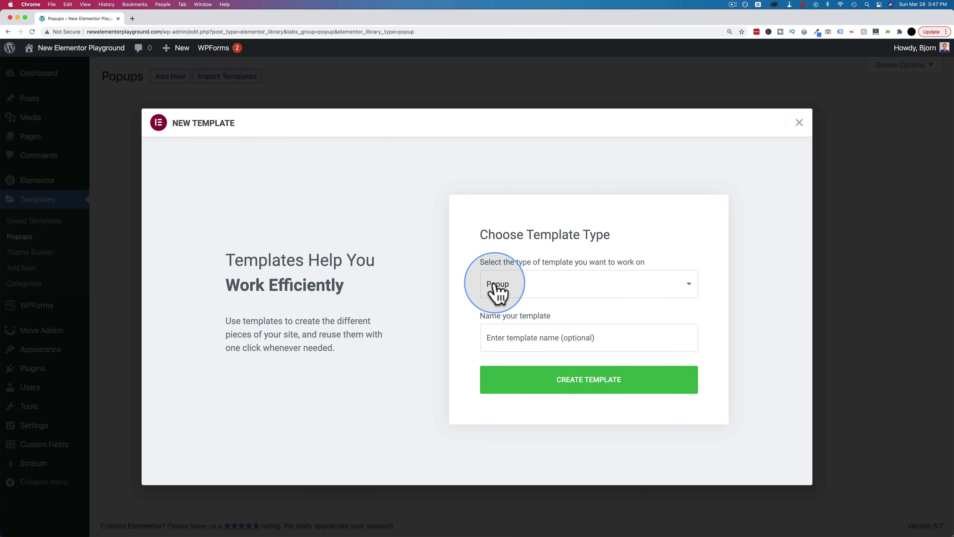
{"action": "left_click", "coordinate": [547, 336]}
{"action": "type", "text": "Pl"}
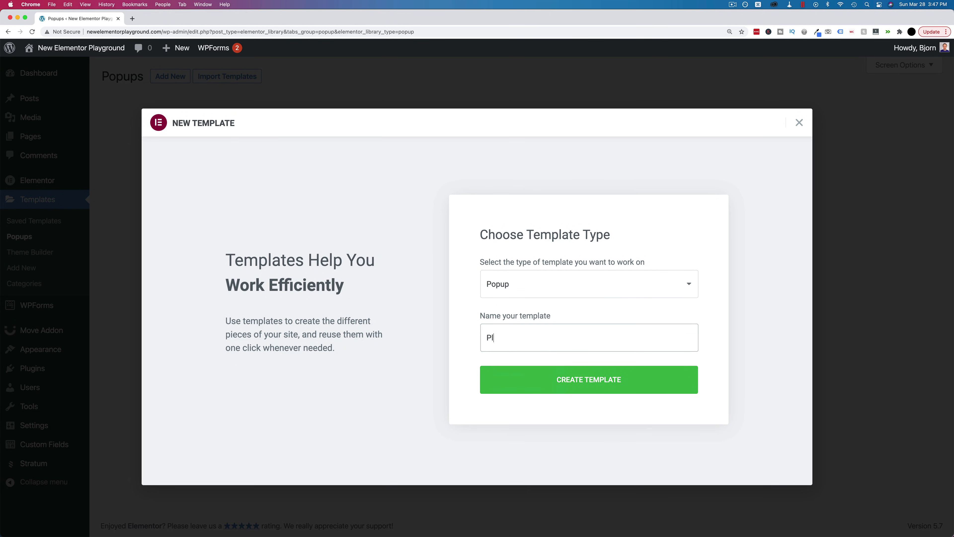
{"action": "type", "text": "ant eBook"}
{"action": "left_click", "coordinate": [586, 390]}
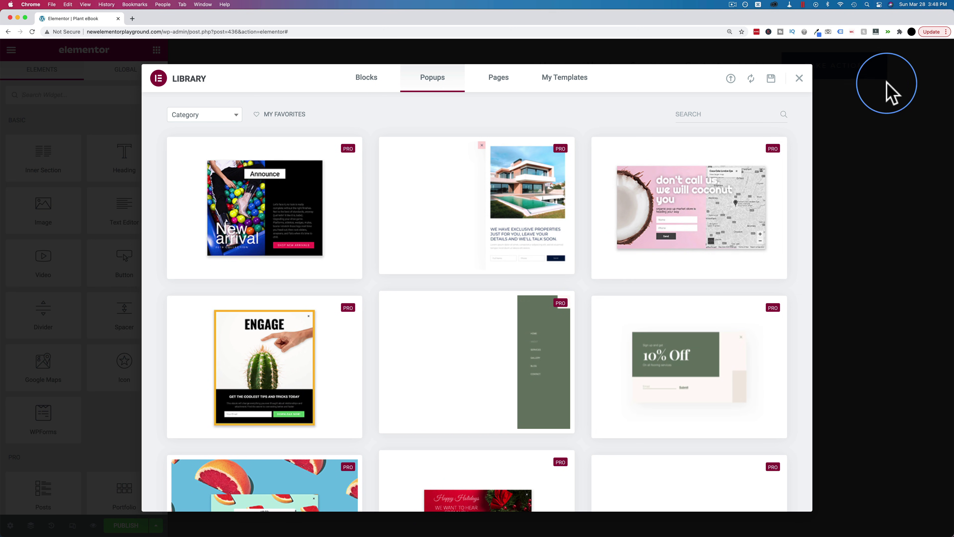
Close the library and set popup width 1000, custom height 1000, content position Center.
{"action": "left_click", "coordinate": [800, 78]}
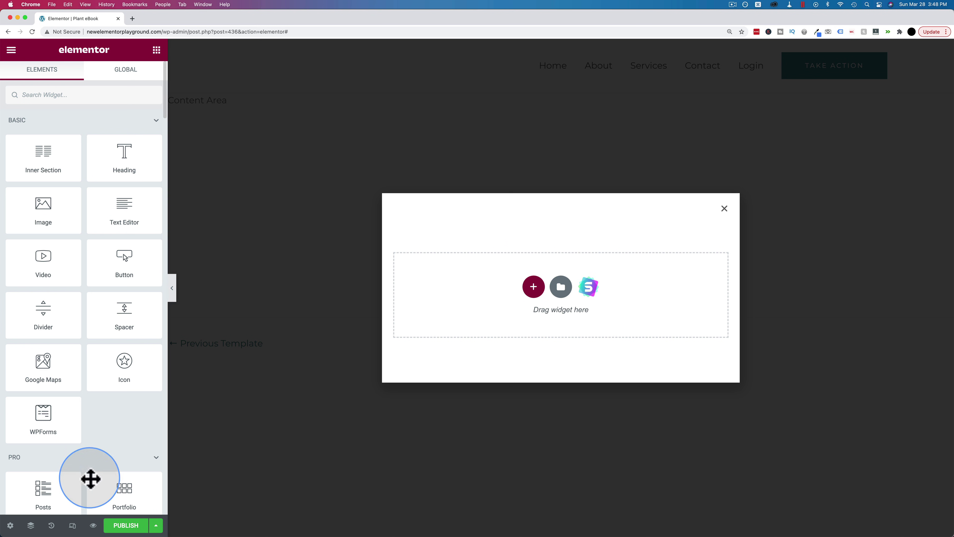
{"action": "left_click", "coordinate": [11, 525]}
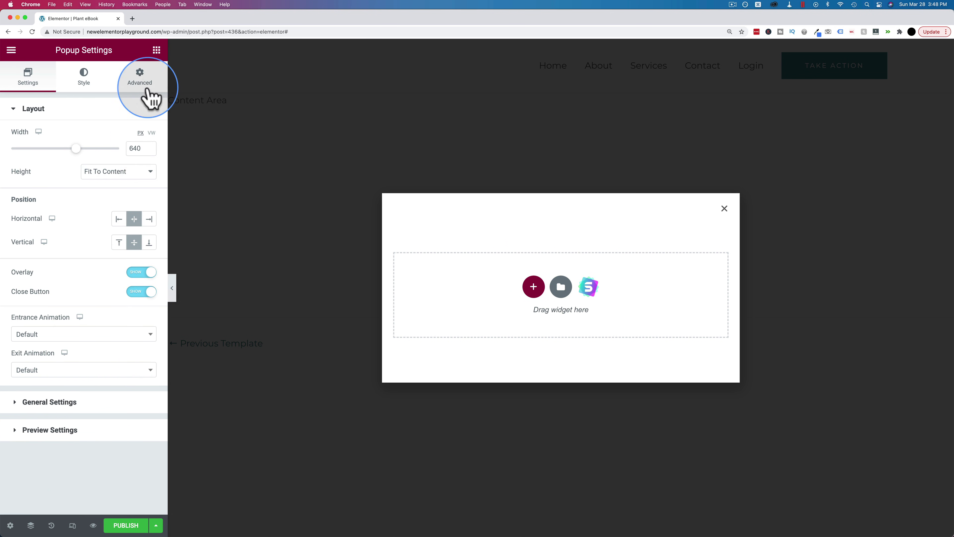
{"action": "left_click_drag", "start_coordinate": [77, 149], "coordinate": [124, 151]}
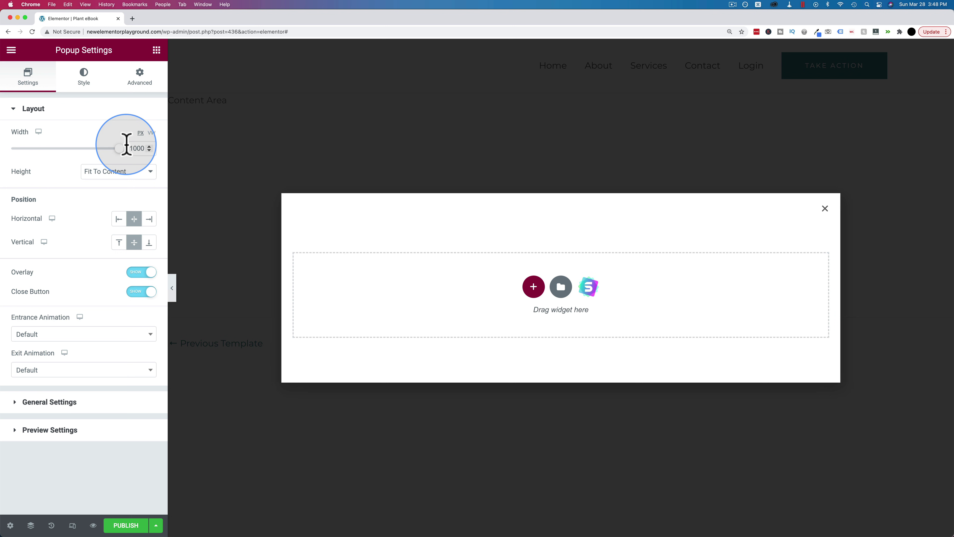
{"action": "left_click", "coordinate": [98, 174]}
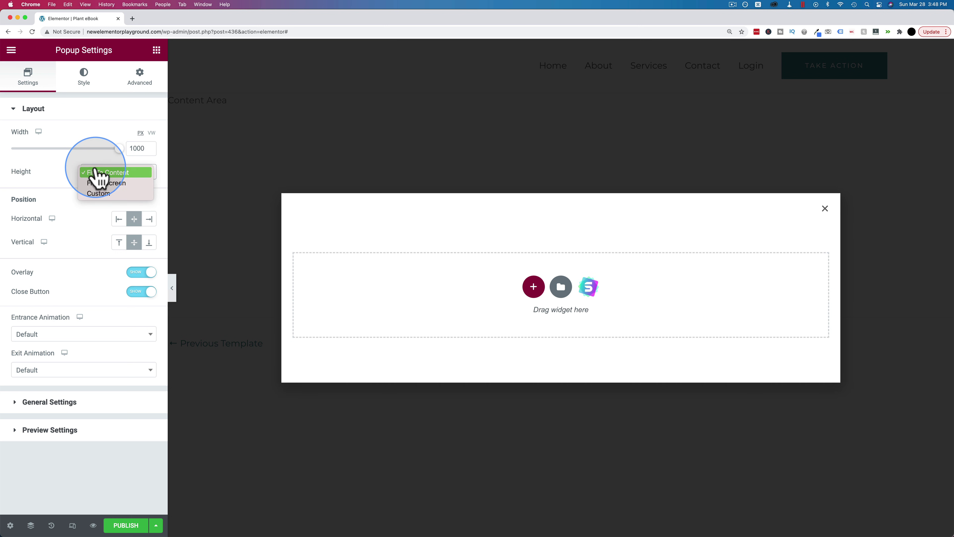
{"action": "left_click", "coordinate": [98, 193]}
{"action": "left_click", "coordinate": [91, 207]}
{"action": "left_click_drag", "start_coordinate": [93, 213], "coordinate": [142, 200]}
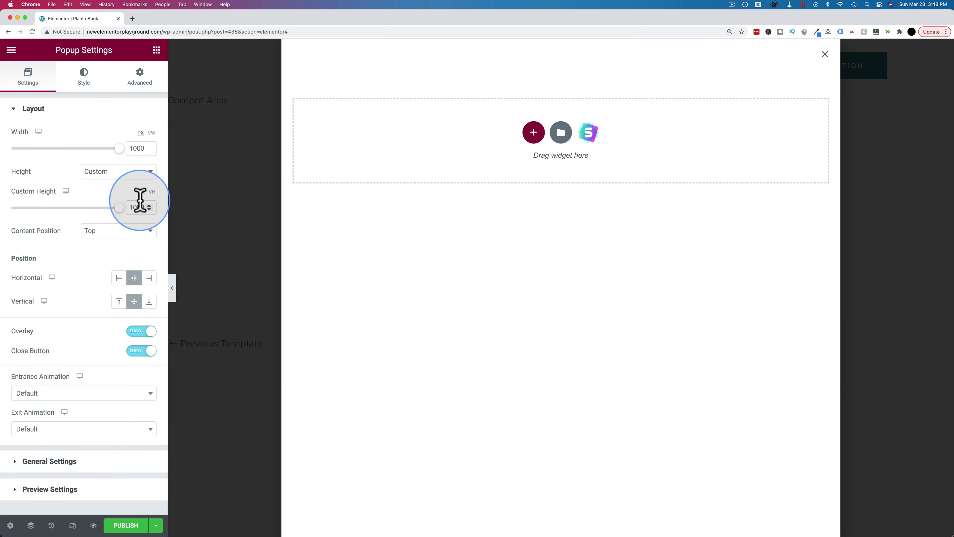
{"action": "left_click", "coordinate": [114, 235]}
{"action": "left_click", "coordinate": [100, 242]}
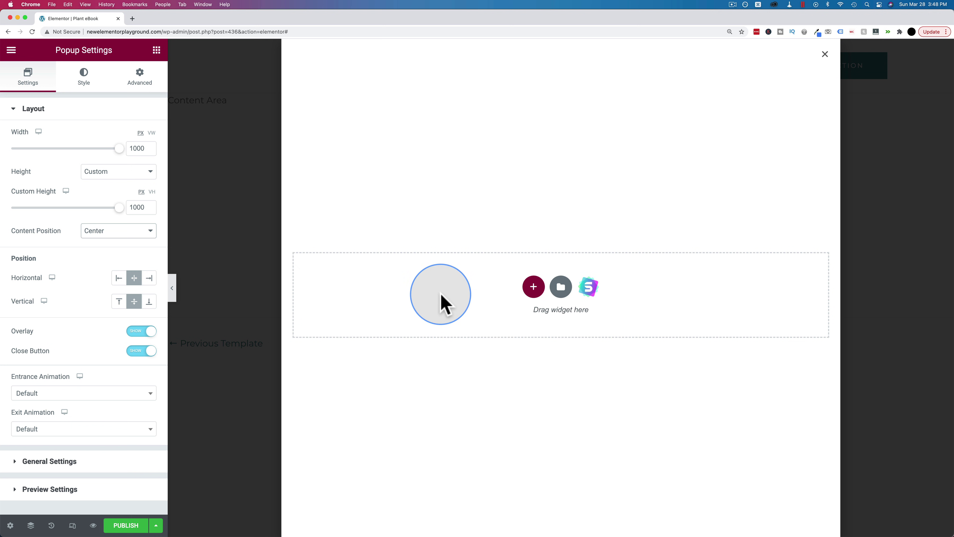
Give the popup a Classic background with alpha 0 and reset its box shadow.
{"action": "left_click", "coordinate": [83, 79]}
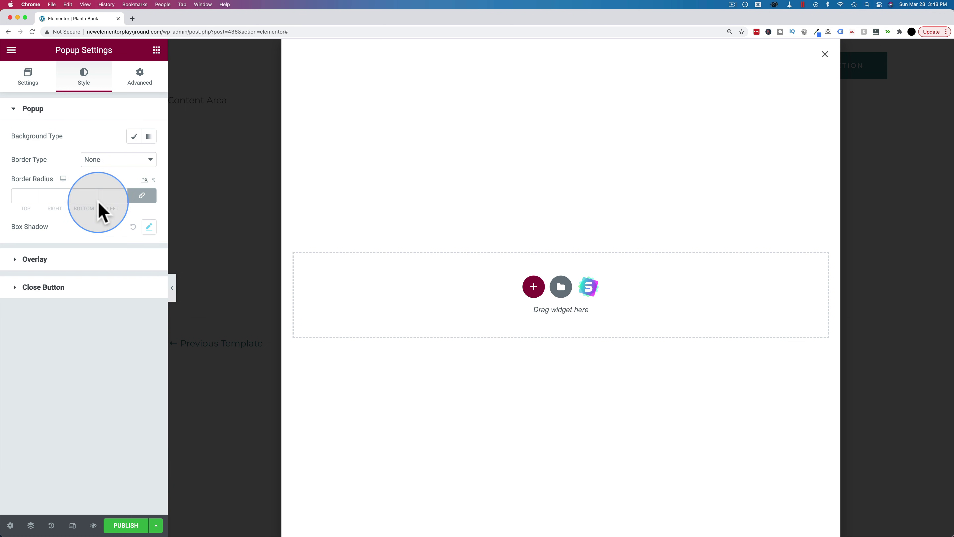
{"action": "left_click", "coordinate": [135, 137]}
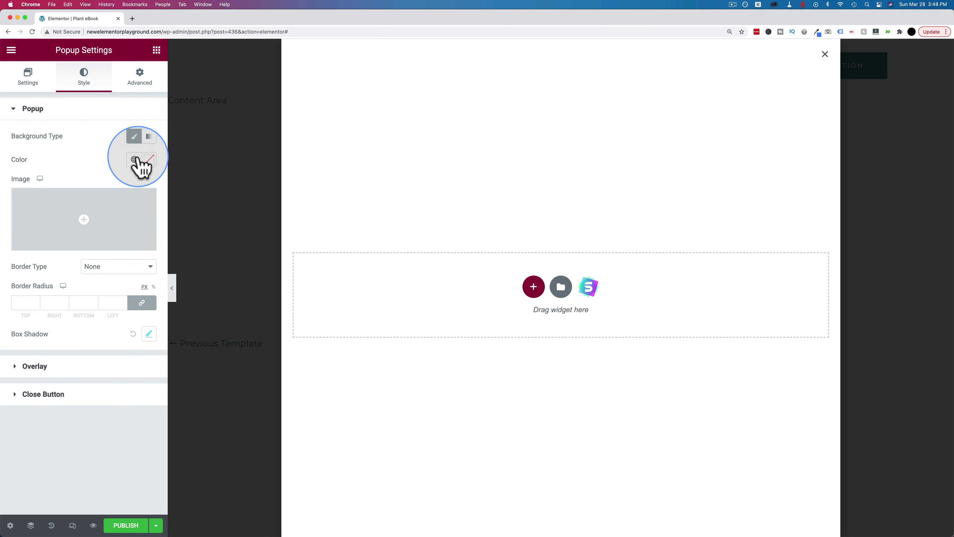
{"action": "left_click", "coordinate": [147, 159]}
{"action": "left_click_drag", "start_coordinate": [67, 306], "coordinate": [22, 314]}
{"action": "left_click", "coordinate": [155, 161]}
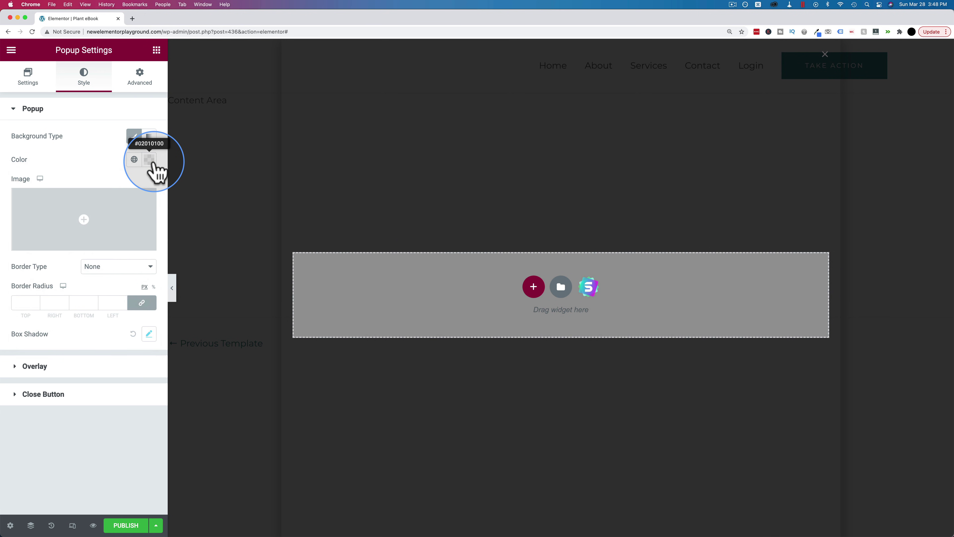
{"action": "left_click", "coordinate": [133, 334]}
Set the popup overlay color to translucent white #FFFFFFCC.
{"action": "left_click", "coordinate": [22, 371]}
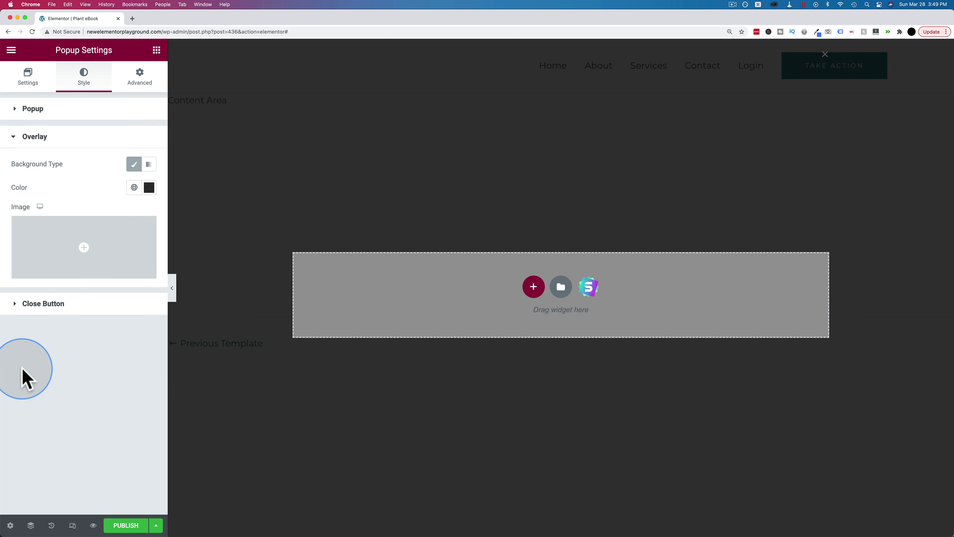
{"action": "left_click", "coordinate": [149, 187]}
{"action": "left_click_drag", "start_coordinate": [68, 252], "coordinate": [13, 220]}
{"action": "left_click", "coordinate": [284, 191]}
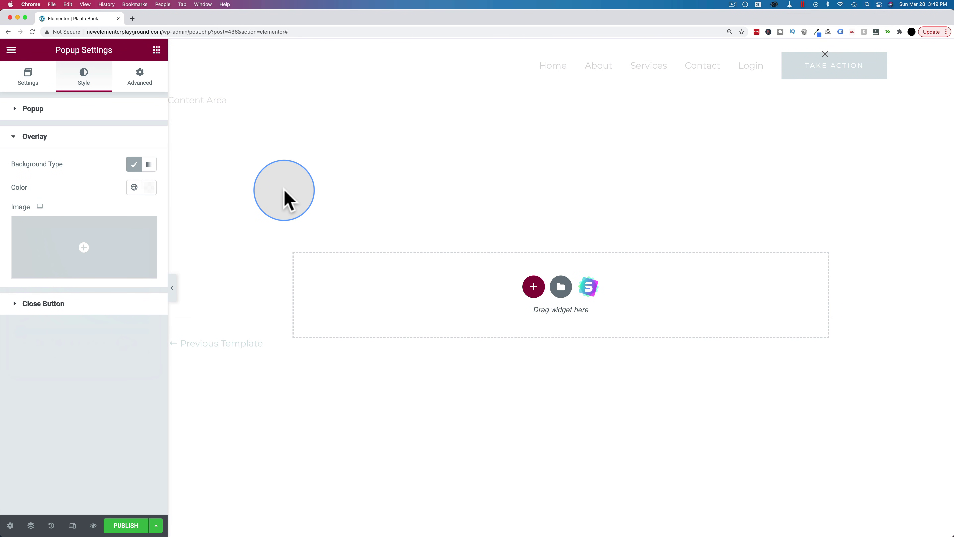
{"action": "left_click", "coordinate": [346, 372]}
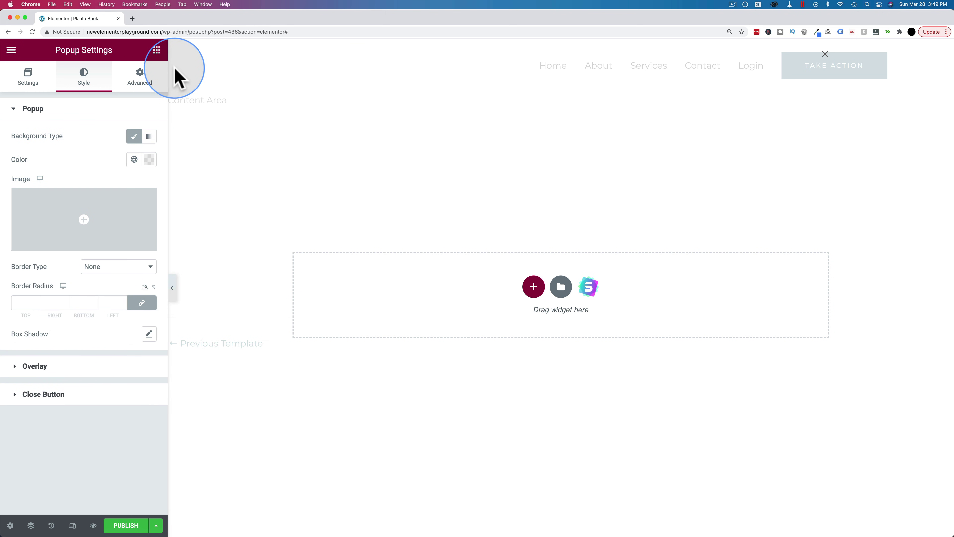
{"action": "left_click", "coordinate": [157, 50]}
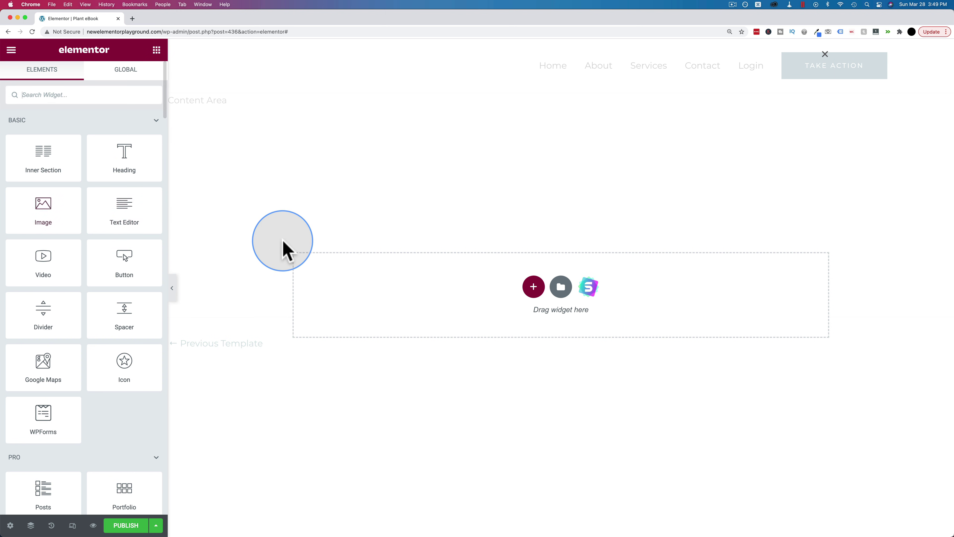
Drag an Inner Section into the popup to create two empty columns.
{"action": "left_click_drag", "start_coordinate": [51, 185], "coordinate": [479, 300]}
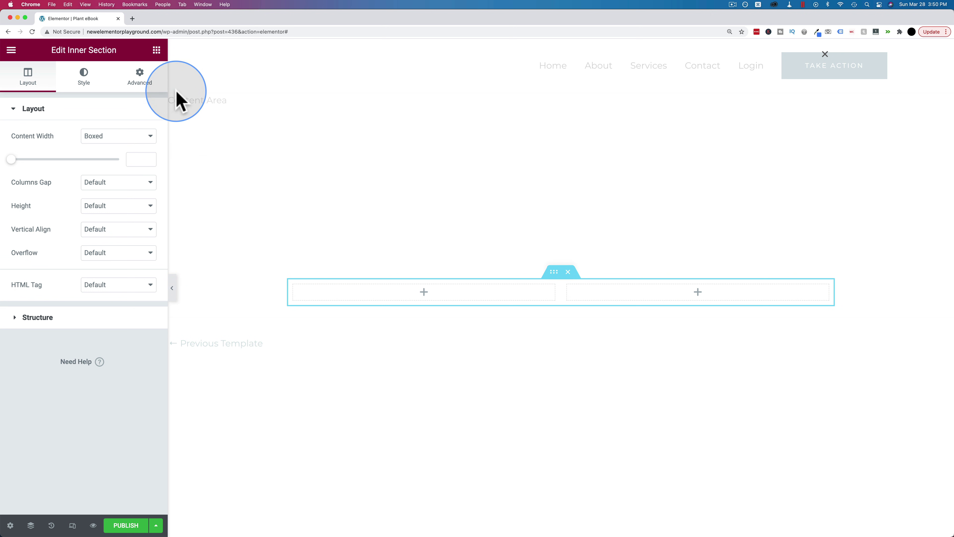
Place an Image widget in the left column showing bookcover.png from the Media Library.
{"action": "left_click", "coordinate": [156, 50]}
{"action": "left_click_drag", "start_coordinate": [49, 215], "coordinate": [415, 296]}
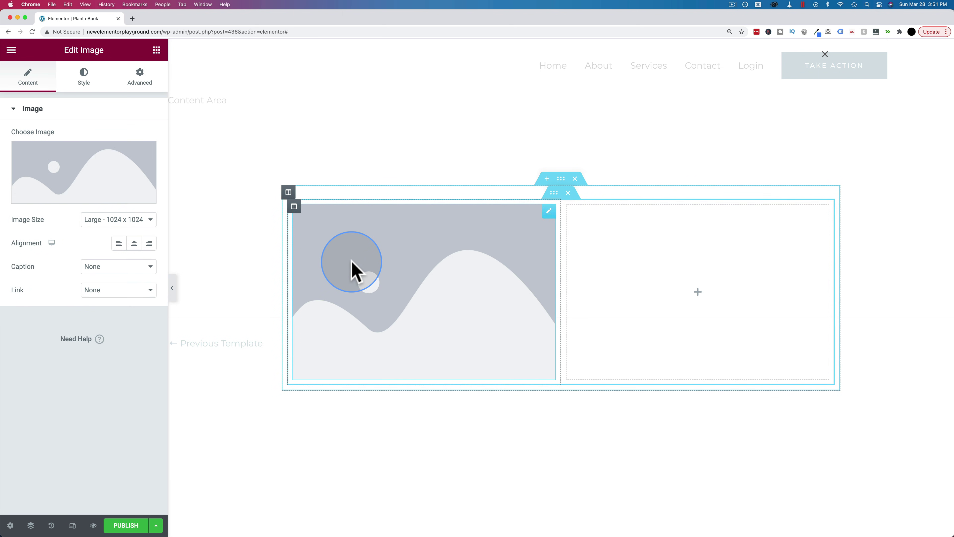
{"action": "left_click", "coordinate": [107, 162]}
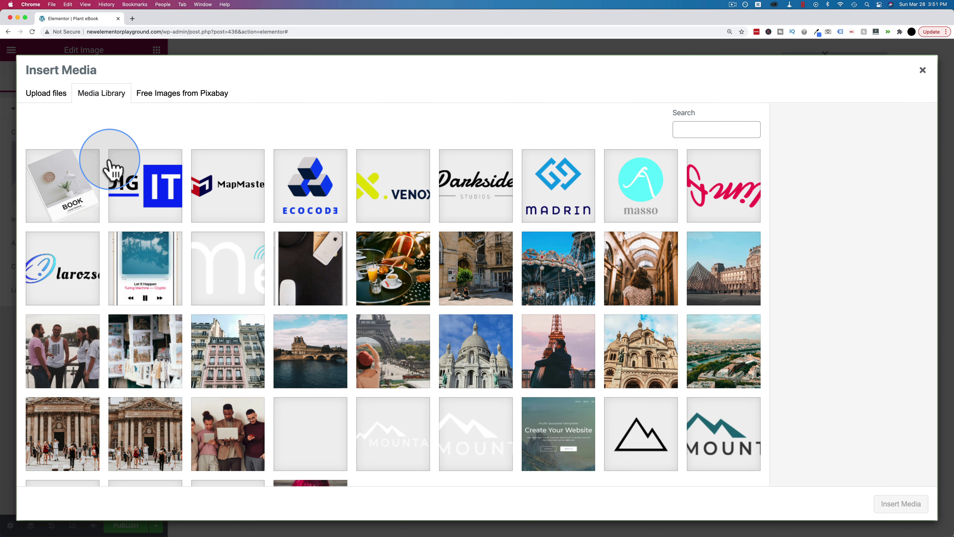
{"action": "left_click", "coordinate": [62, 188]}
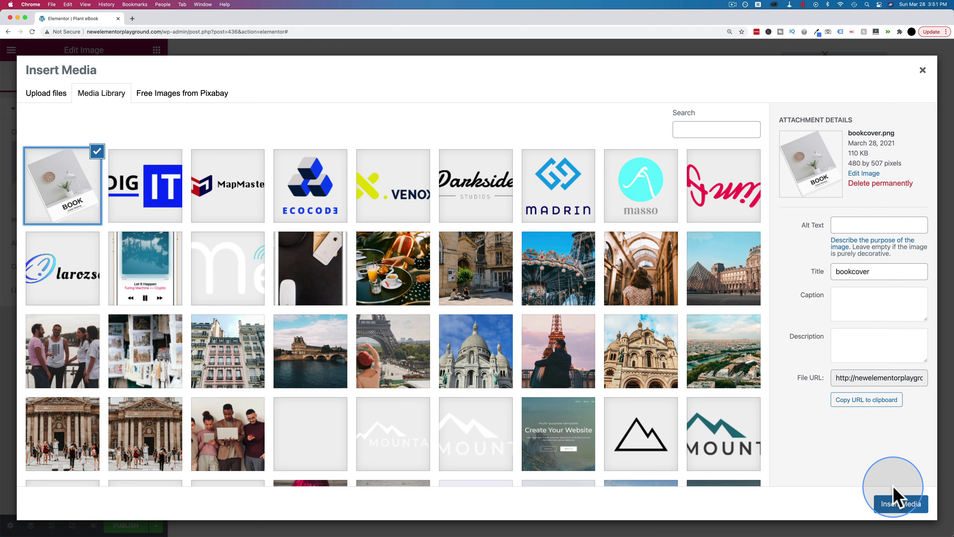
{"action": "left_click", "coordinate": [897, 504]}
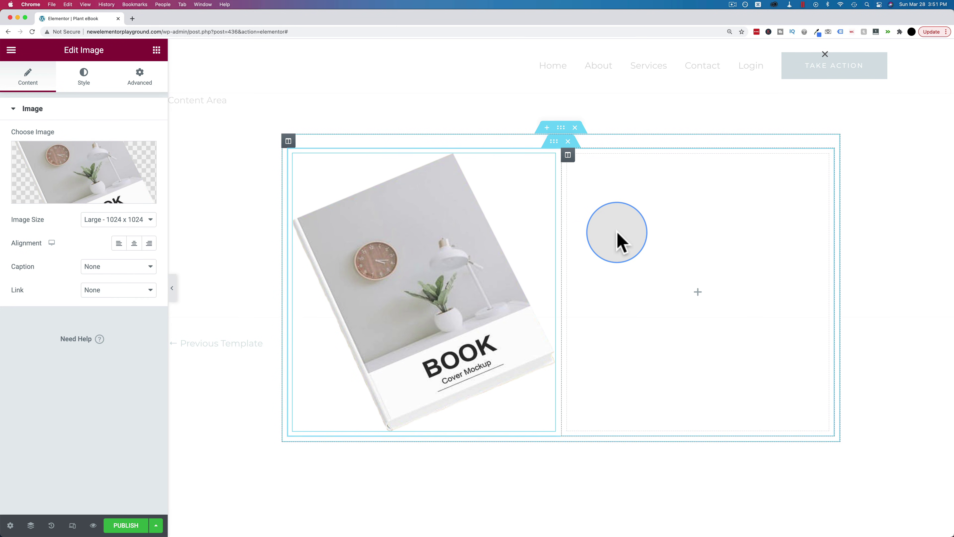
Add Heading, Text Editor and Button widgets to the right column.
{"action": "left_click", "coordinate": [156, 51]}
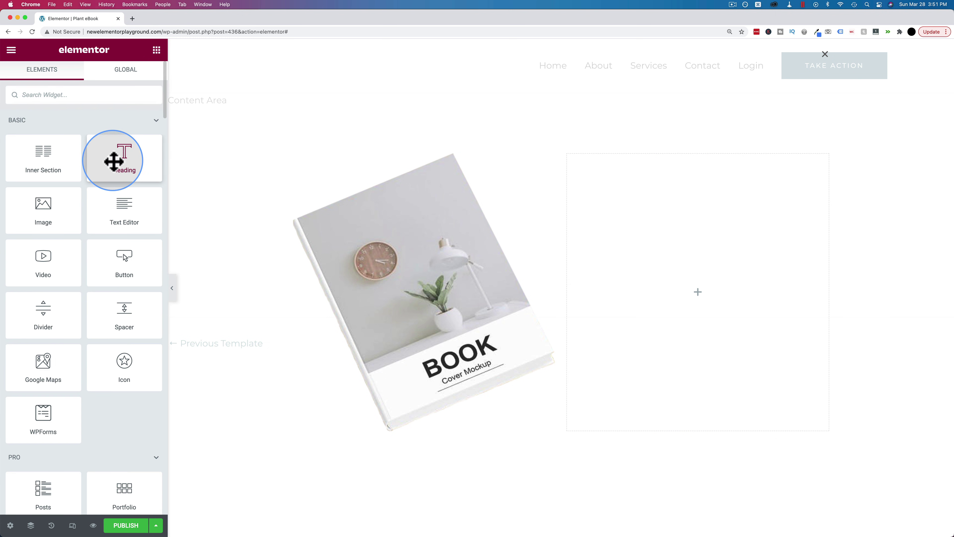
{"action": "left_click_drag", "start_coordinate": [112, 158], "coordinate": [646, 205]}
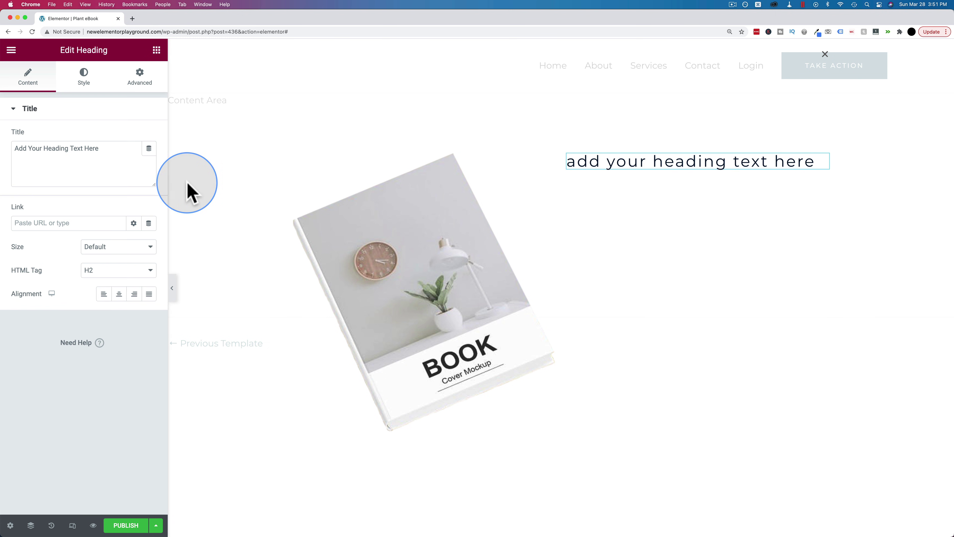
{"action": "left_click", "coordinate": [157, 50]}
{"action": "left_click_drag", "start_coordinate": [128, 217], "coordinate": [656, 179]}
{"action": "left_click", "coordinate": [156, 50]}
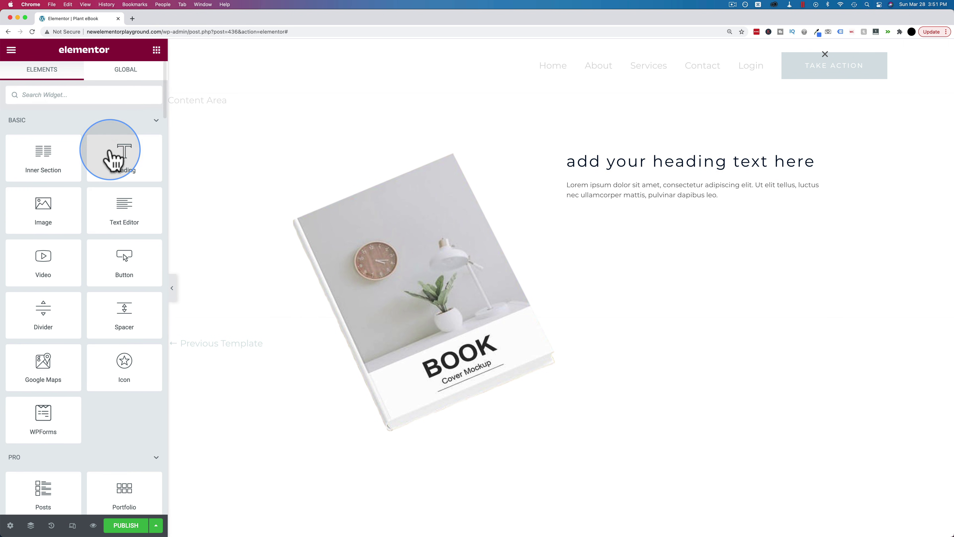
{"action": "left_click_drag", "start_coordinate": [127, 254], "coordinate": [654, 212]}
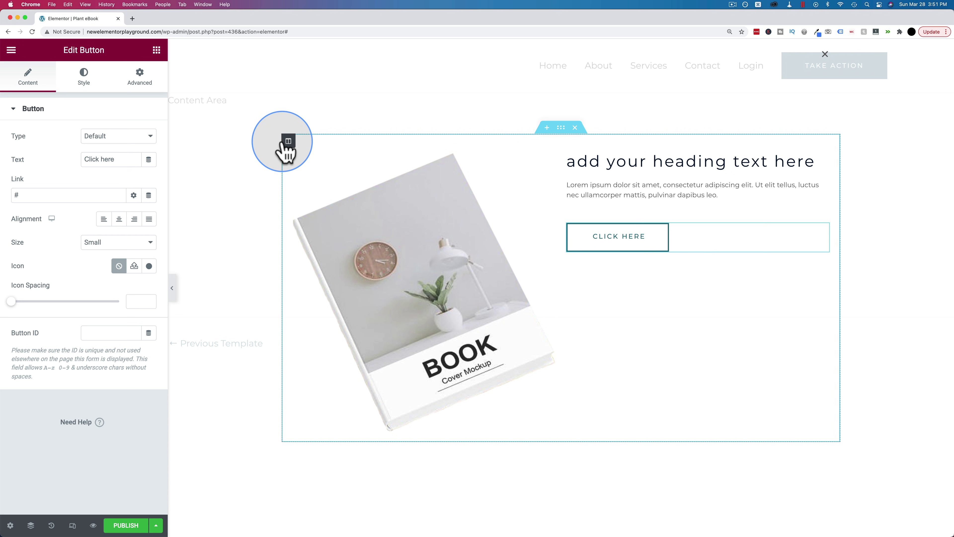
Give the section a light Classic background color and a border radius of 50.
{"action": "left_click", "coordinate": [561, 128]}
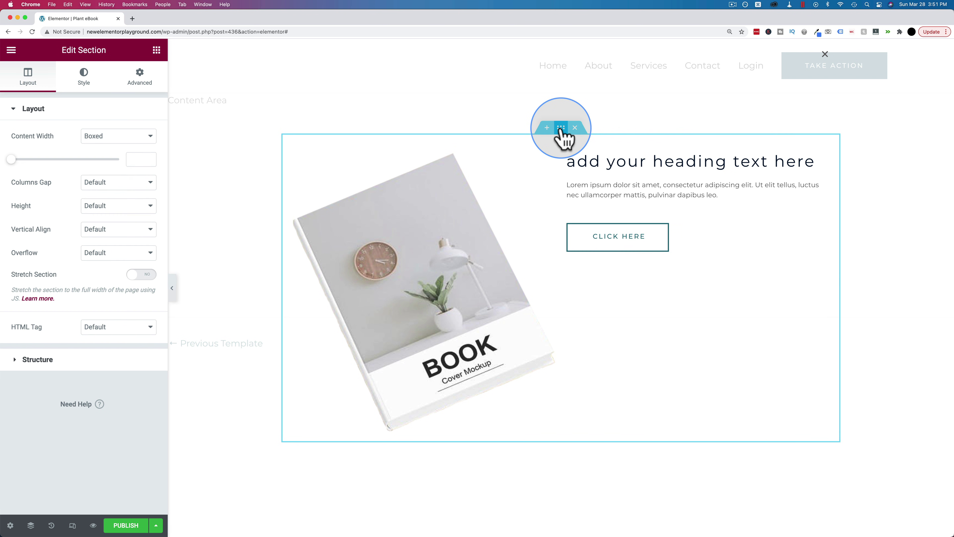
{"action": "left_click", "coordinate": [84, 92]}
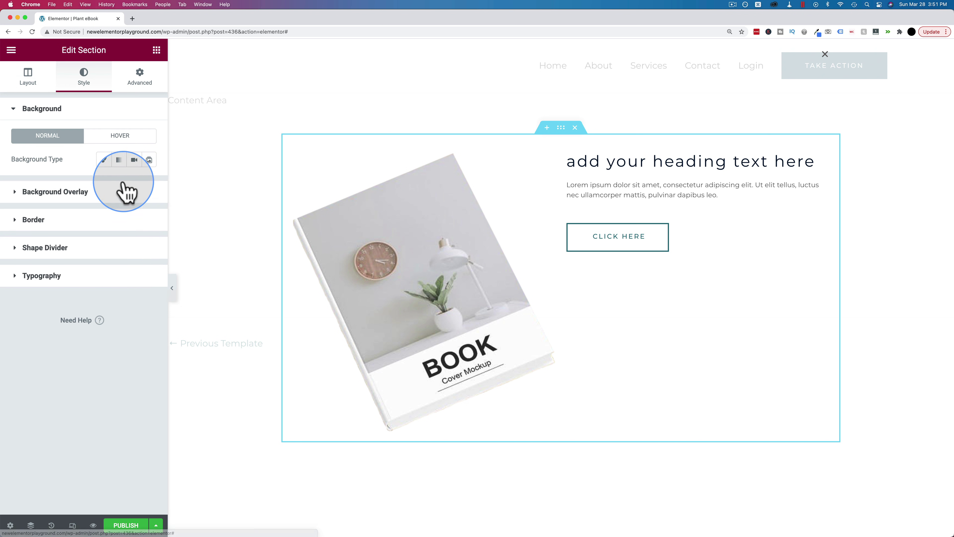
{"action": "left_click", "coordinate": [104, 160]}
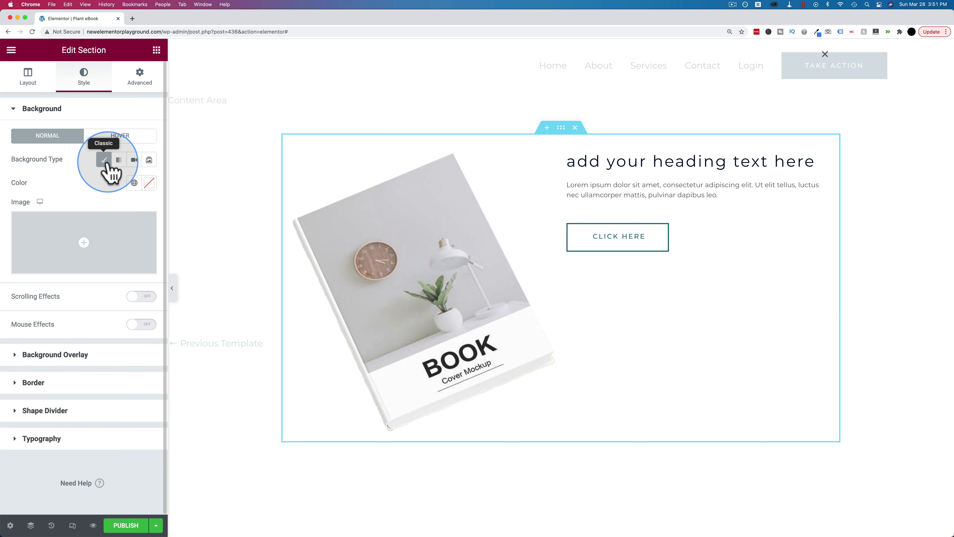
{"action": "left_click", "coordinate": [149, 182]}
{"action": "left_click_drag", "start_coordinate": [85, 241], "coordinate": [21, 229]}
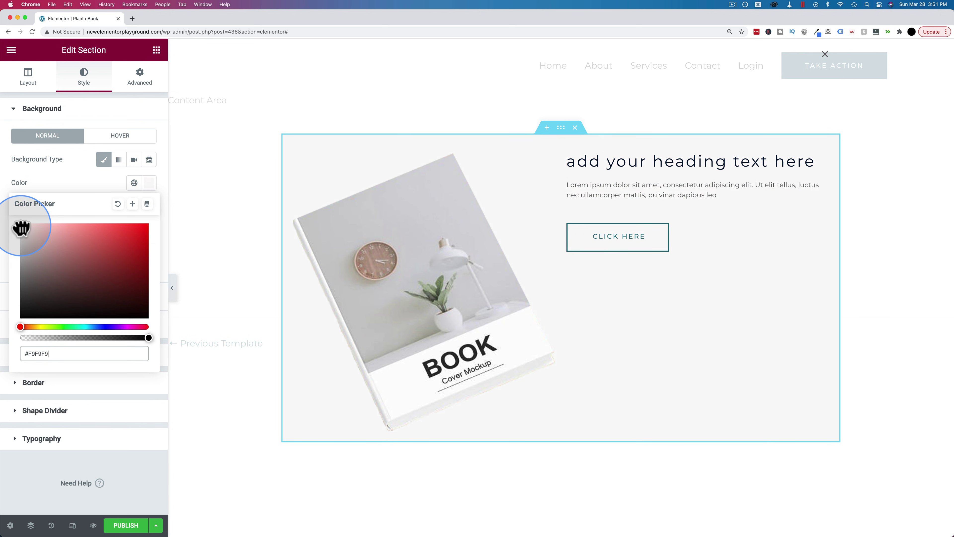
{"action": "left_click", "coordinate": [70, 190]}
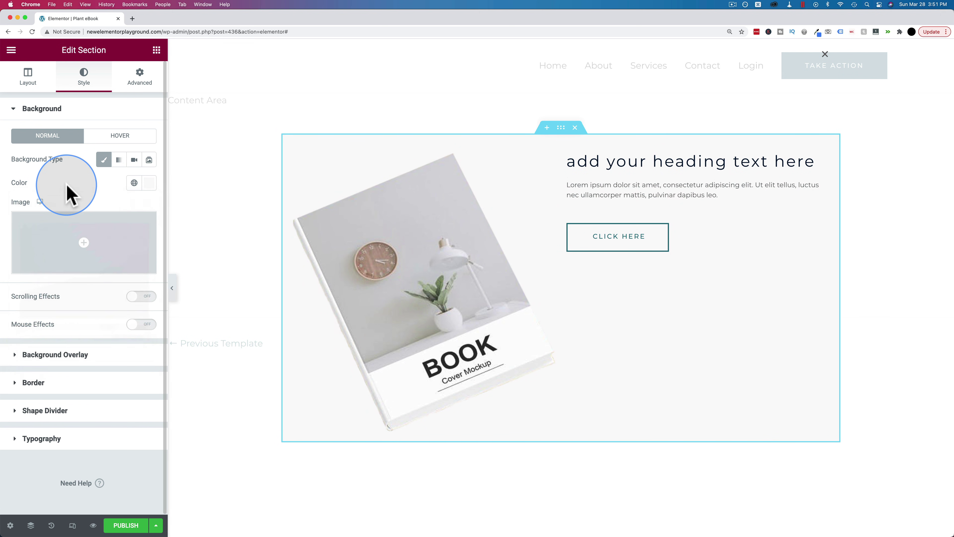
{"action": "left_click", "coordinate": [49, 389]}
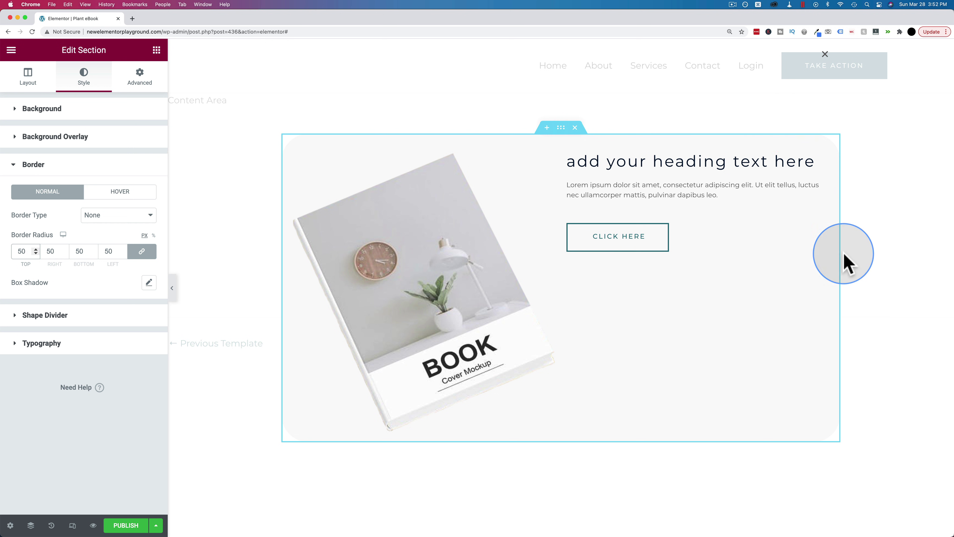
Re-tint the section background to a pale gray #F8F8F8.
{"action": "left_click", "coordinate": [47, 110]}
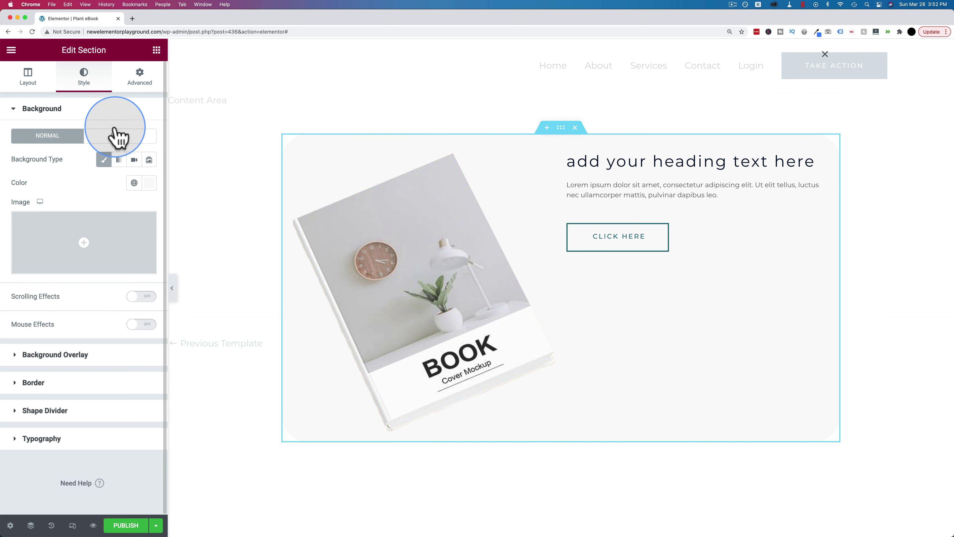
{"action": "left_click", "coordinate": [104, 160]}
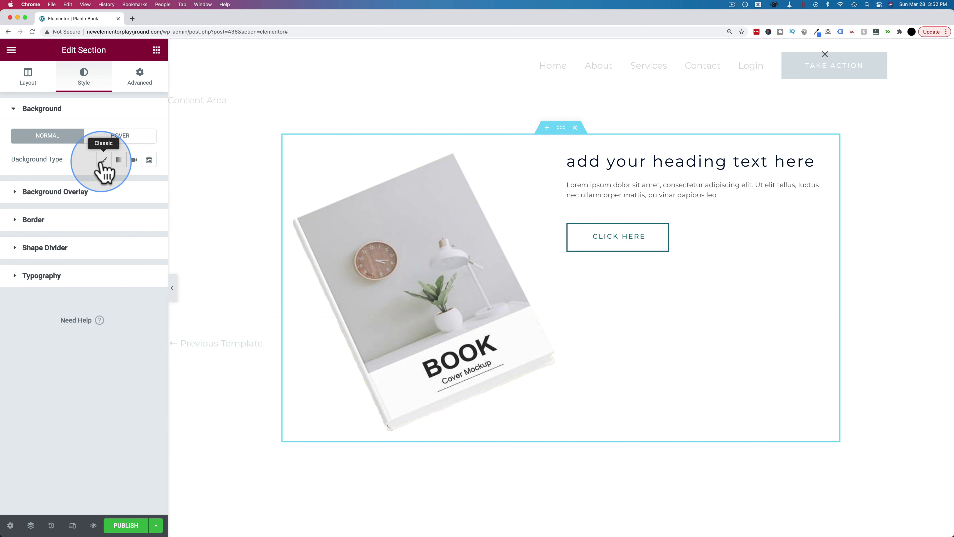
{"action": "left_click", "coordinate": [104, 160]}
{"action": "left_click", "coordinate": [149, 182]}
{"action": "left_click", "coordinate": [21, 234]}
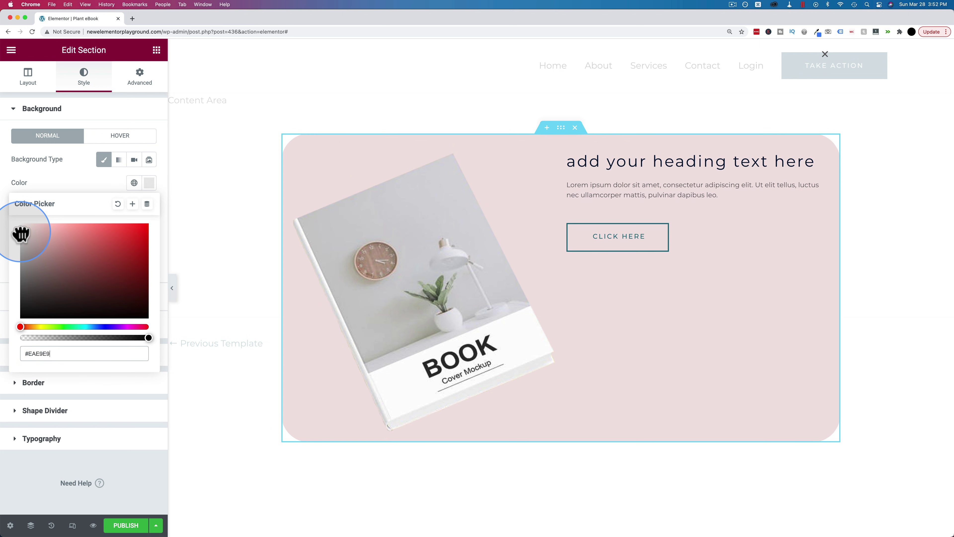
{"action": "left_click_drag", "start_coordinate": [18, 236], "coordinate": [17, 230]}
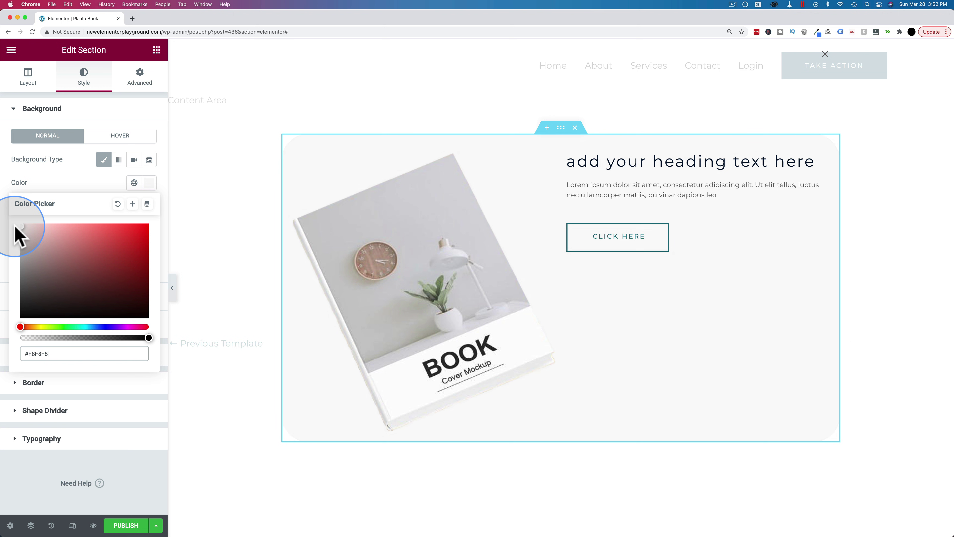
Change the heading to 'hold on!' and paste the free plant eBook blurb into the paragraph.
{"action": "left_click", "coordinate": [608, 163]}
{"action": "type", "text": "s"}
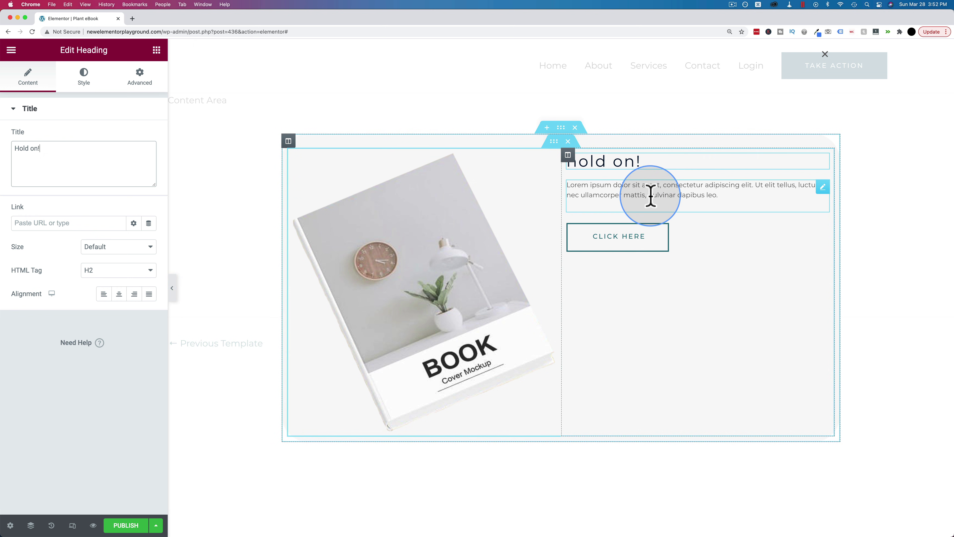
{"action": "left_click", "coordinate": [635, 194]}
{"action": "left_click", "coordinate": [127, 251]}
{"action": "key", "text": "super+a"}
{"action": "type", "text": "Get your \"plant\" on with this totally free eBook about decorating with plants"}
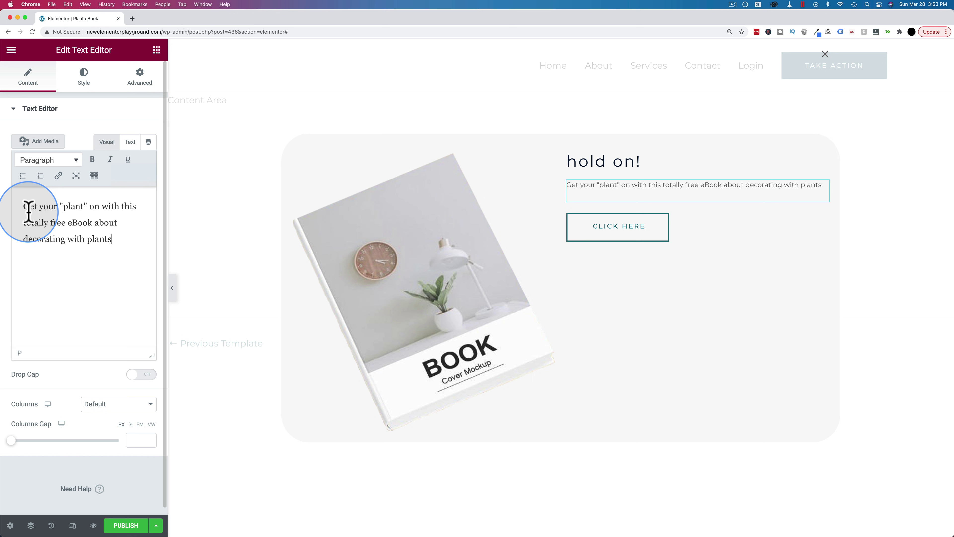
{"action": "type", "text": "."}
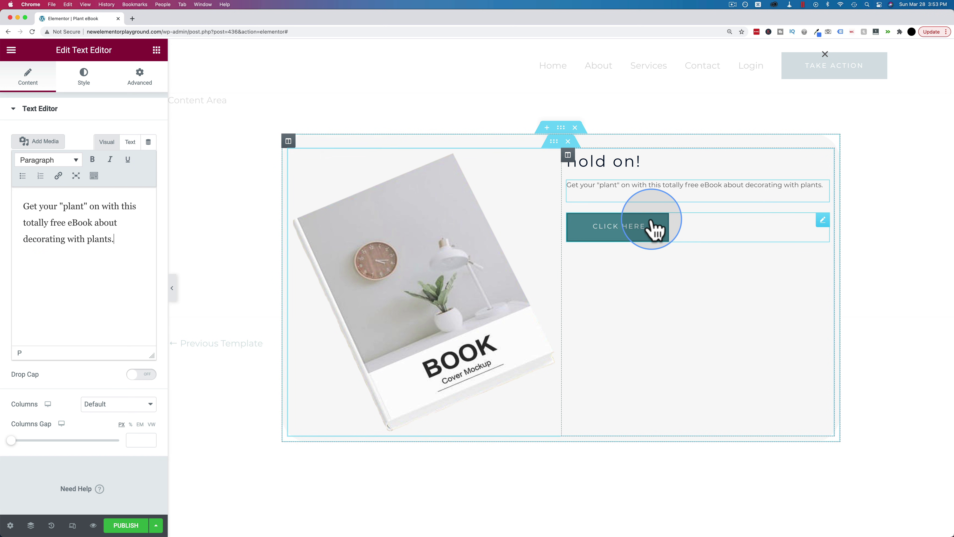
Relabel the button from 'Click here' to 'Download'.
{"action": "left_click", "coordinate": [624, 233]}
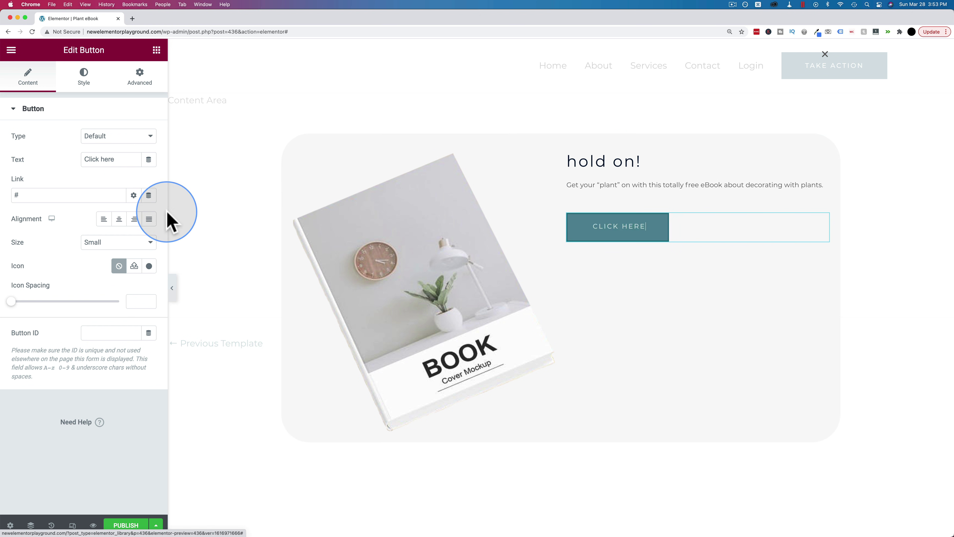
{"action": "left_click_drag", "start_coordinate": [121, 159], "coordinate": [60, 160]}
{"action": "type", "text": "Download"}
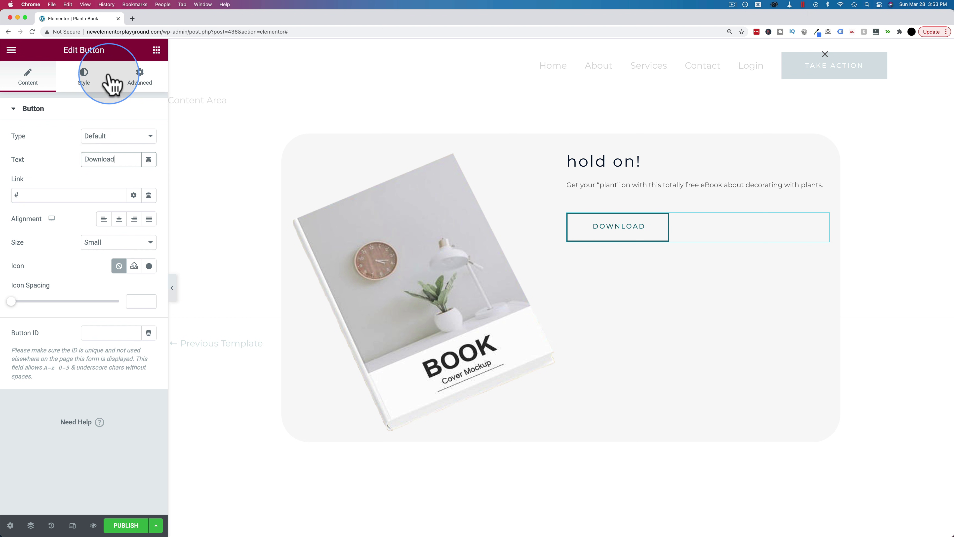
Enlarge the Download button's text size and make it bold.
{"action": "left_click", "coordinate": [82, 77]}
{"action": "left_click", "coordinate": [149, 136]}
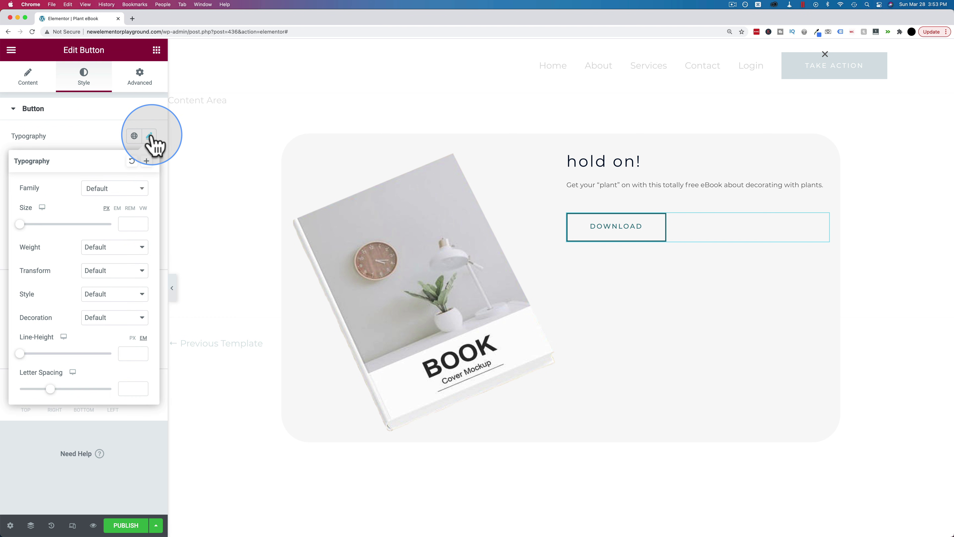
{"action": "left_click", "coordinate": [27, 214]}
{"action": "left_click_drag", "start_coordinate": [29, 225], "coordinate": [33, 224]}
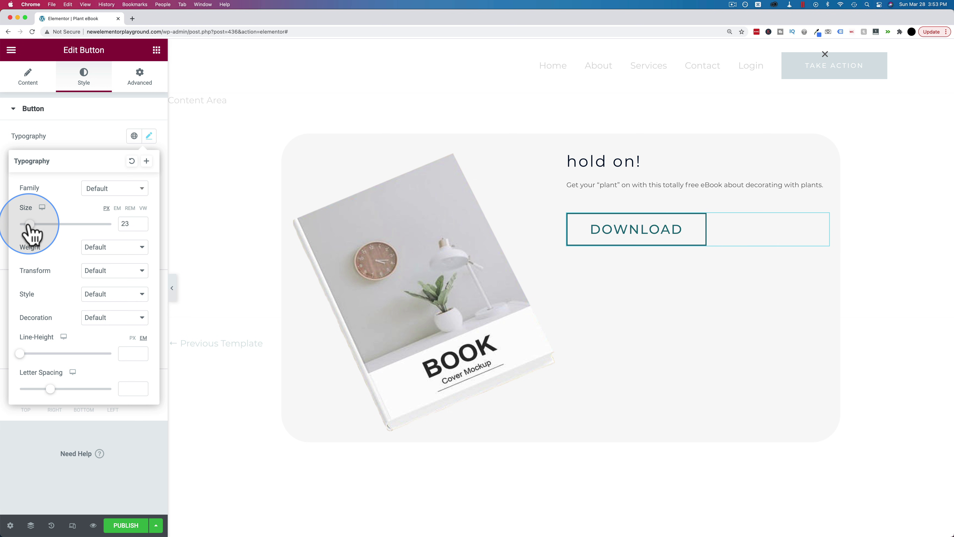
{"action": "left_click", "coordinate": [121, 249]}
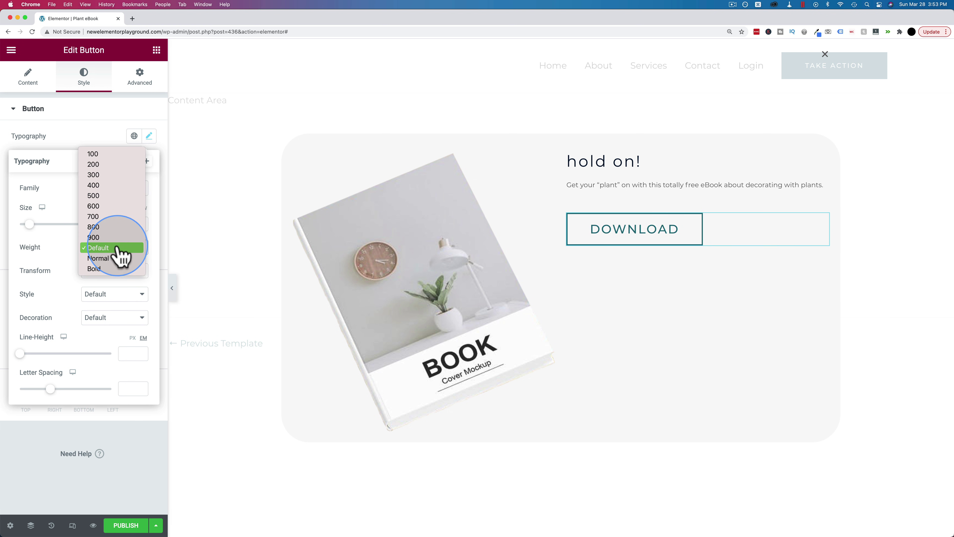
{"action": "left_click", "coordinate": [113, 269]}
{"action": "left_click", "coordinate": [148, 137]}
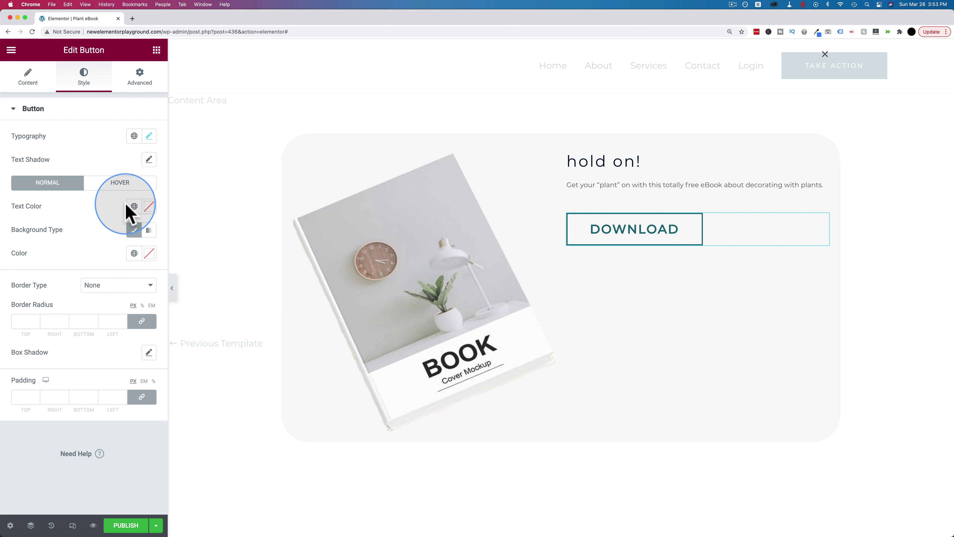
Give the button white #FFFFFF text on an orange background and center it in its column.
{"action": "left_click", "coordinate": [147, 208]}
{"action": "left_click", "coordinate": [79, 292]}
{"action": "left_click_drag", "start_coordinate": [79, 292], "coordinate": [15, 244]}
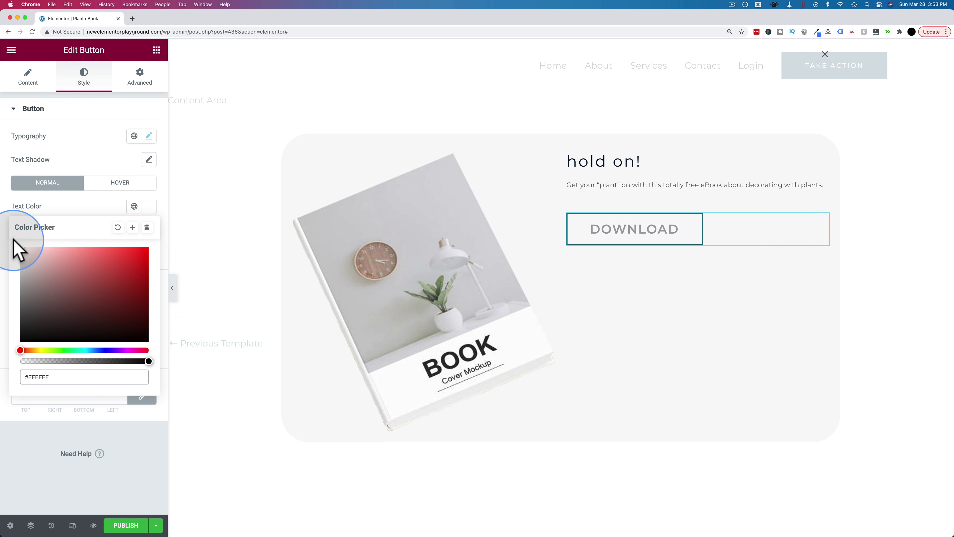
{"action": "left_click", "coordinate": [106, 213]}
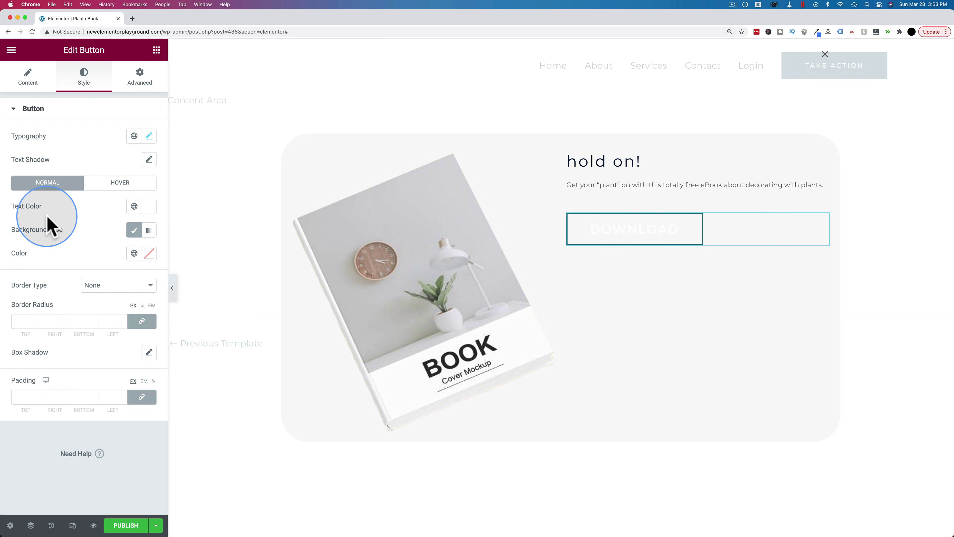
{"action": "left_click", "coordinate": [149, 253]}
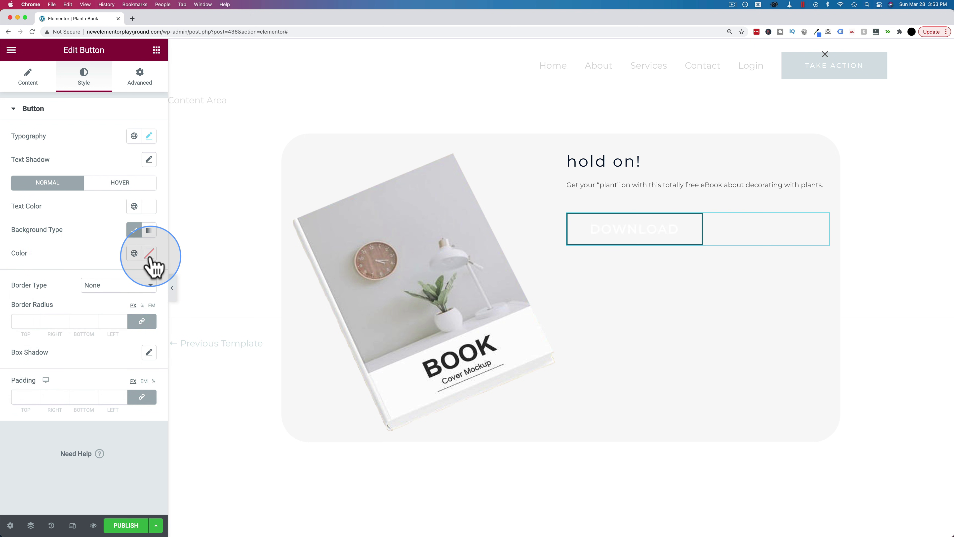
{"action": "left_click_drag", "start_coordinate": [106, 348], "coordinate": [159, 297]}
{"action": "left_click", "coordinate": [102, 251]}
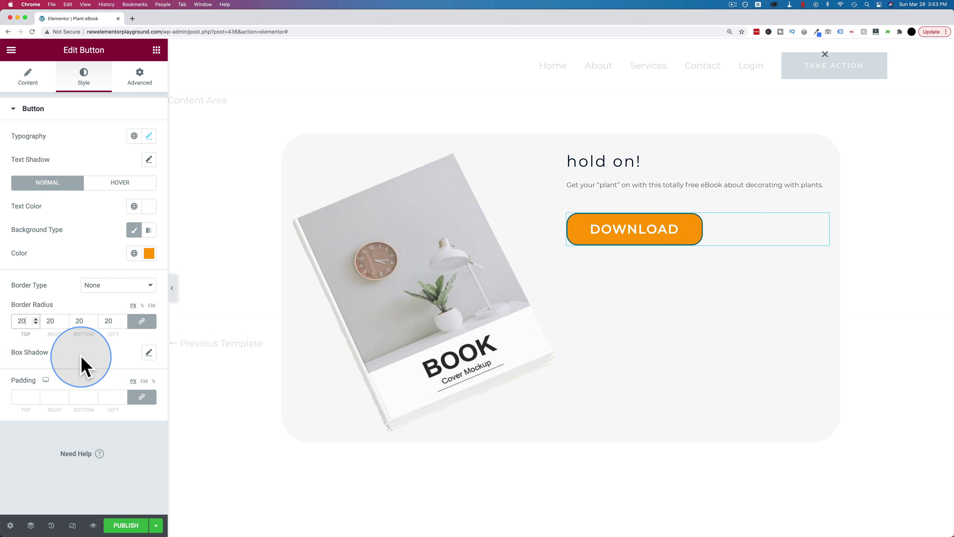
{"action": "left_click", "coordinate": [36, 81]}
{"action": "left_click", "coordinate": [119, 222]}
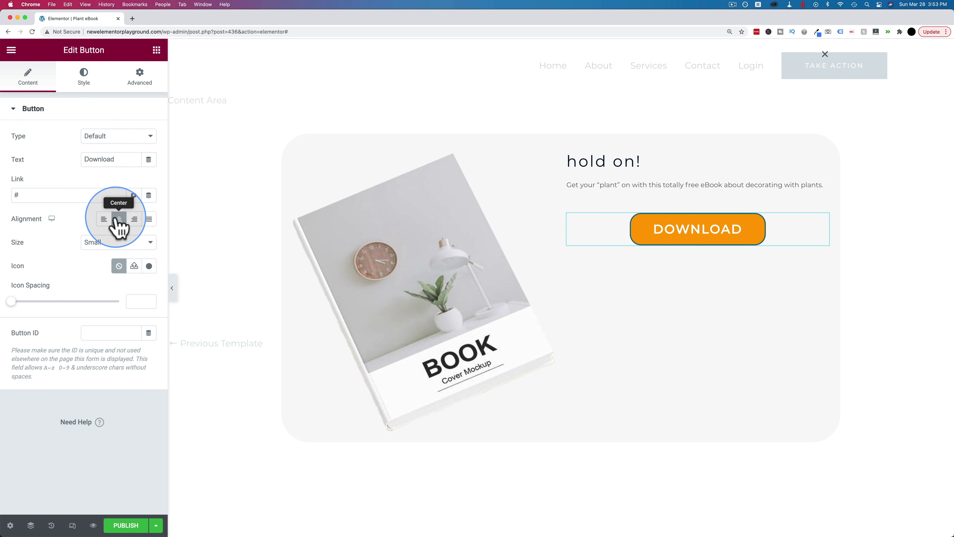
Try Middle vertical alignment on the text column, then set it back to Top.
{"action": "left_click", "coordinate": [645, 216]}
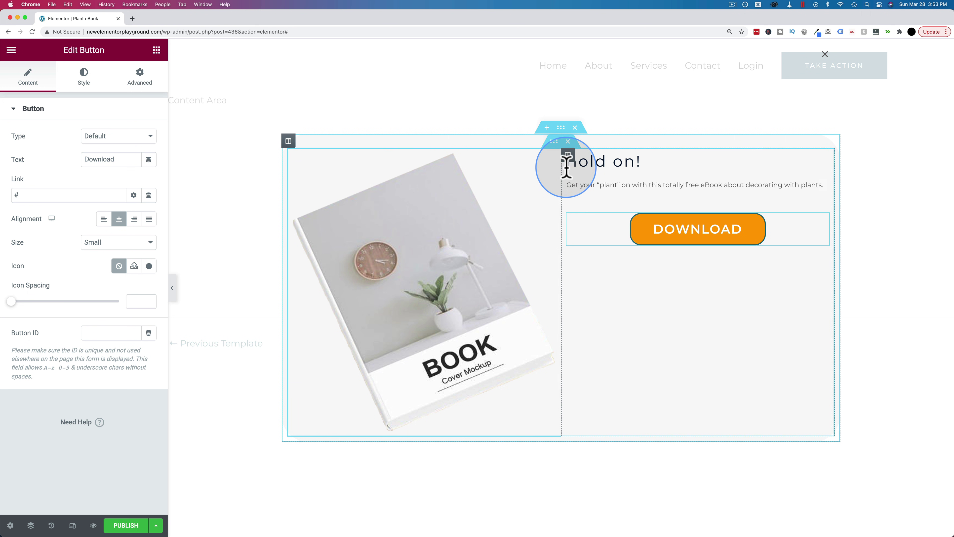
{"action": "left_click", "coordinate": [567, 155]}
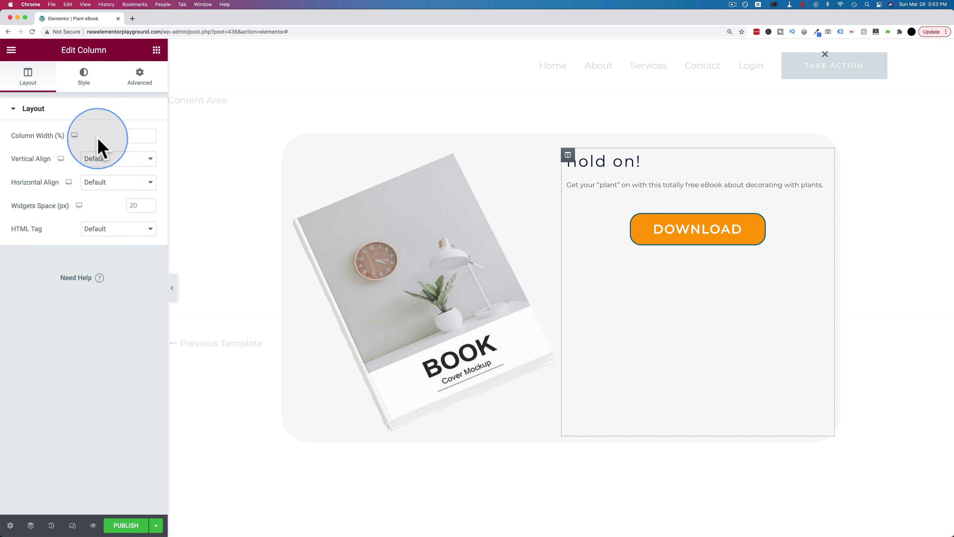
{"action": "left_click", "coordinate": [102, 159]}
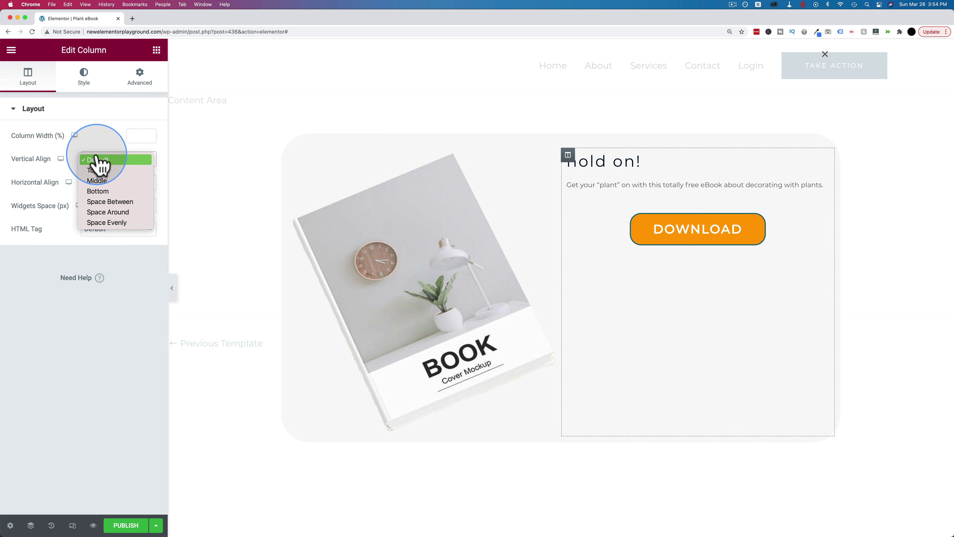
{"action": "left_click", "coordinate": [101, 180]}
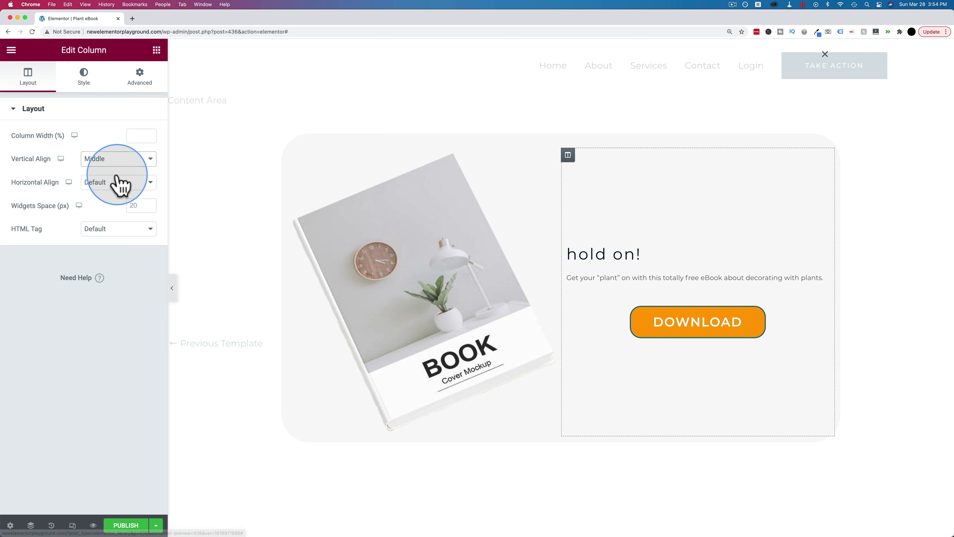
{"action": "left_click", "coordinate": [106, 161]}
{"action": "left_click", "coordinate": [100, 149]}
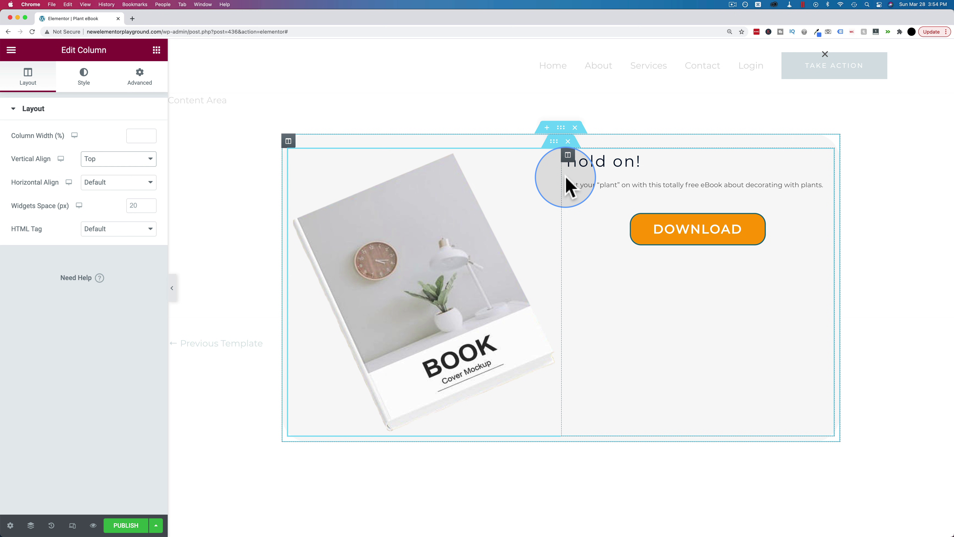
Limit the book cover image's Max Width to 55% in its Style settings.
{"action": "left_click", "coordinate": [380, 209]}
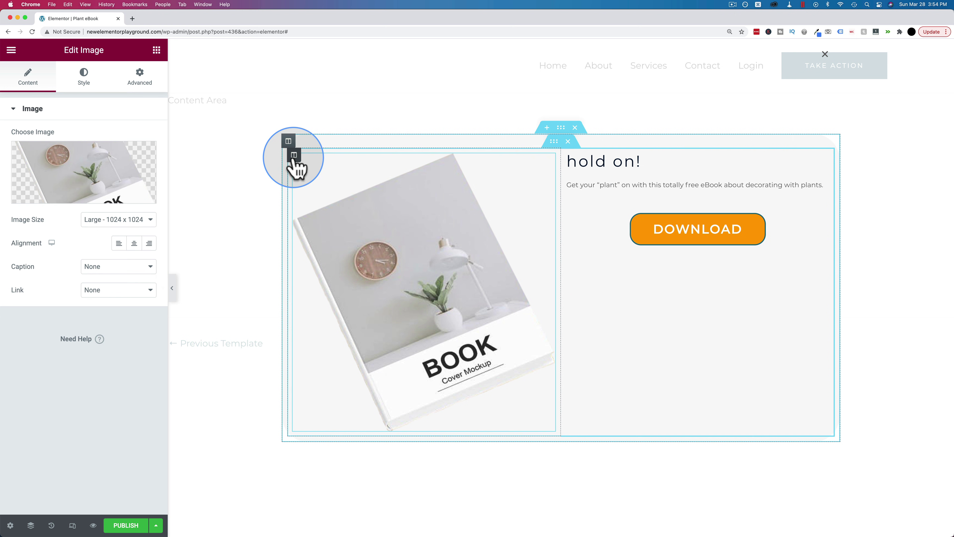
{"action": "left_click", "coordinate": [84, 79]}
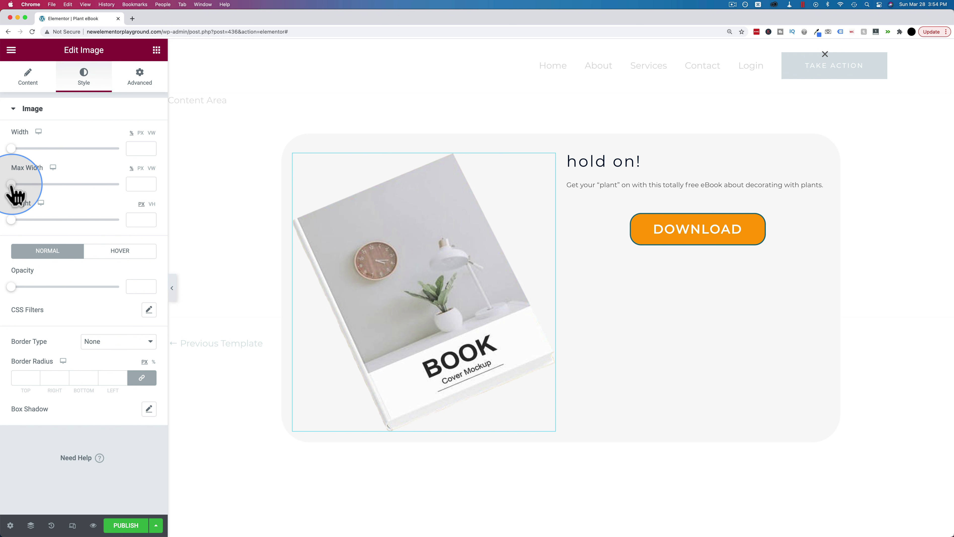
{"action": "left_click_drag", "start_coordinate": [15, 194], "coordinate": [81, 204]}
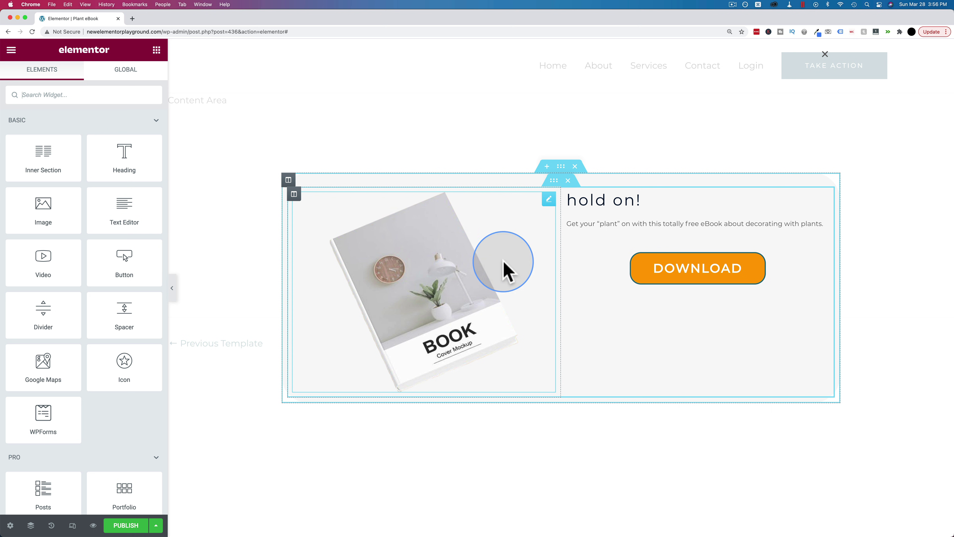
Set the inner section's top and bottom margins to -50 px.
{"action": "left_click", "coordinate": [553, 184]}
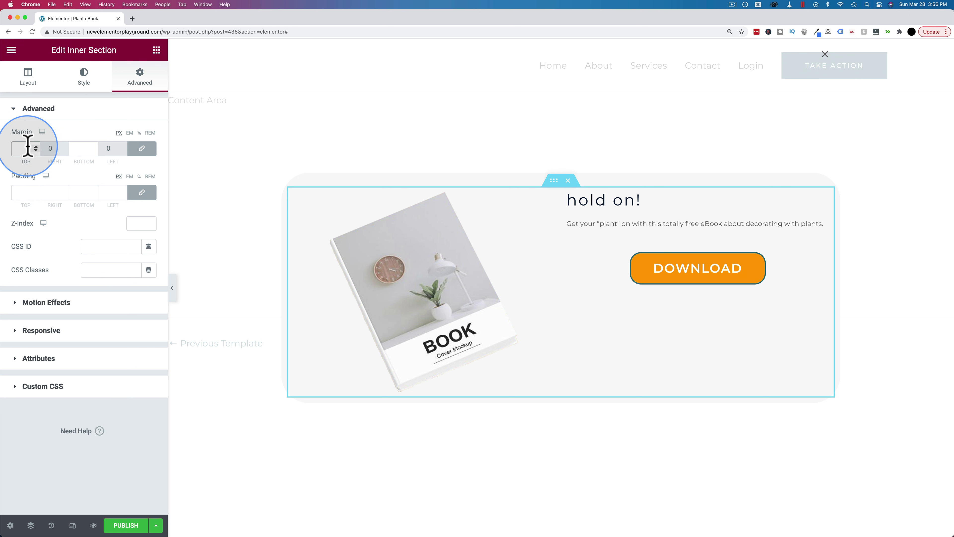
{"action": "type", "text": "50"}
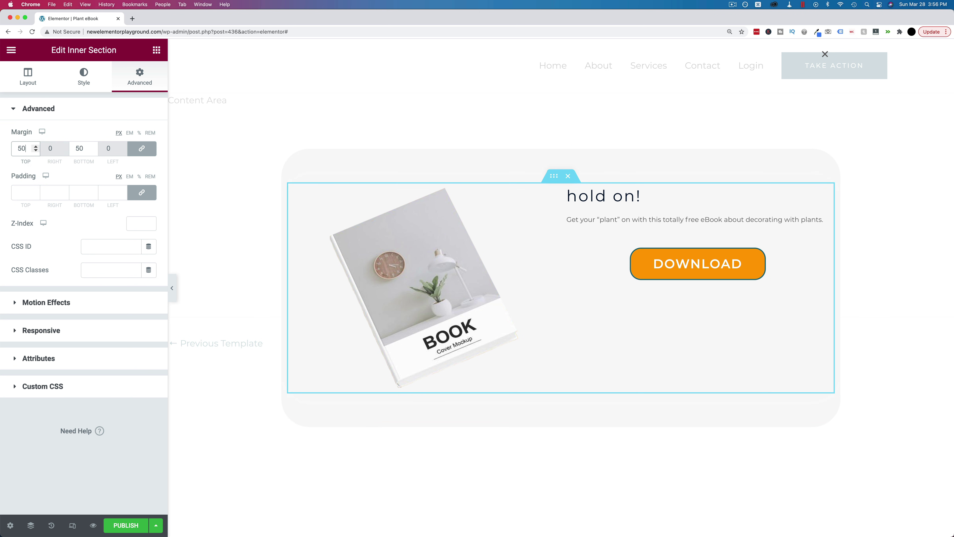
{"action": "left_click", "coordinate": [17, 148]}
{"action": "type", "text": "-"}
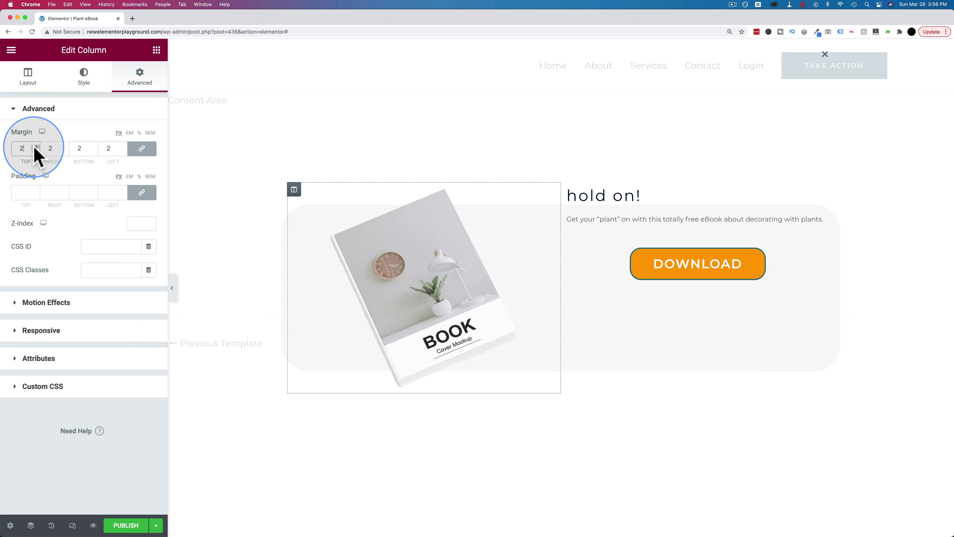
Raise the book cover image's Max Width to 85%.
{"action": "left_click", "coordinate": [244, 191]}
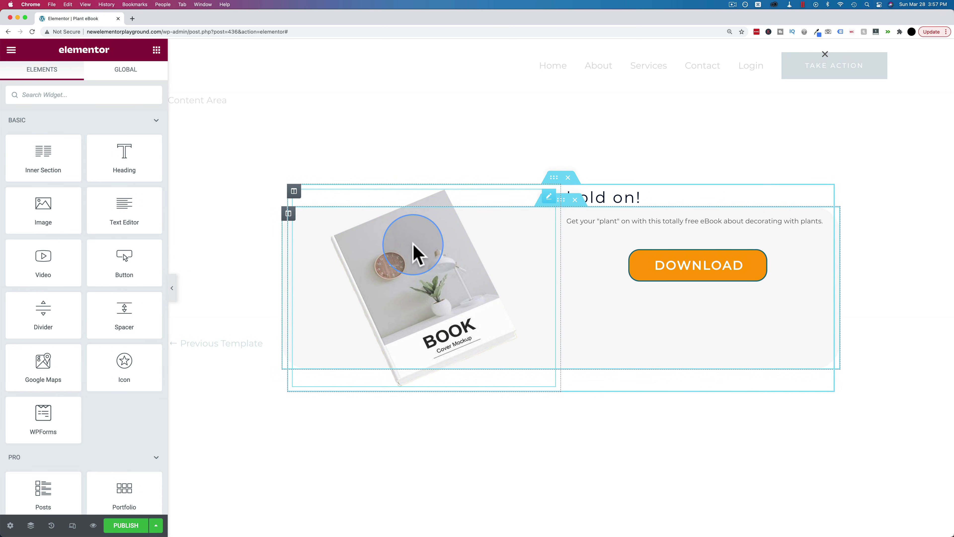
{"action": "left_click", "coordinate": [415, 254]}
{"action": "left_click_drag", "start_coordinate": [89, 186], "coordinate": [102, 187]}
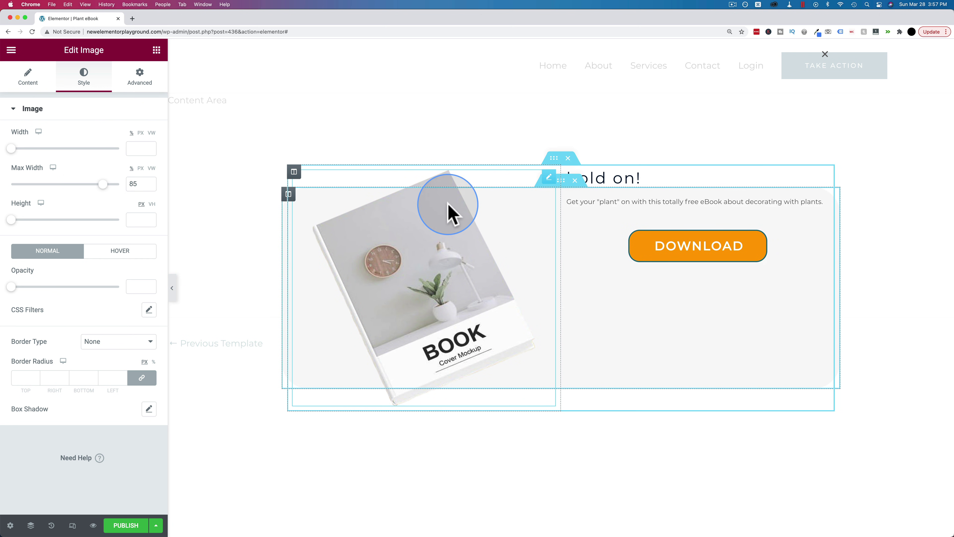
Unlink the text column's margins and set its top margin to 69.
{"action": "left_click", "coordinate": [625, 210]}
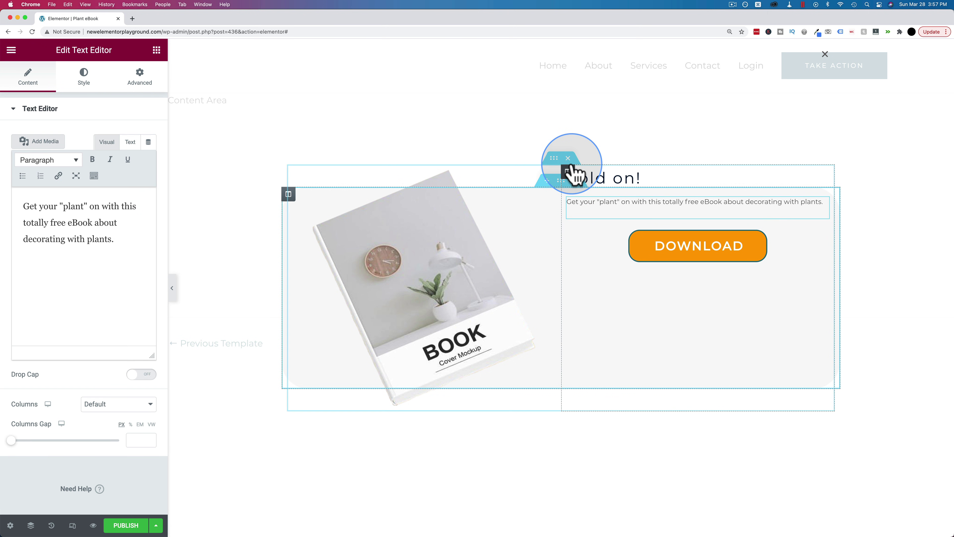
{"action": "left_click", "coordinate": [568, 172]}
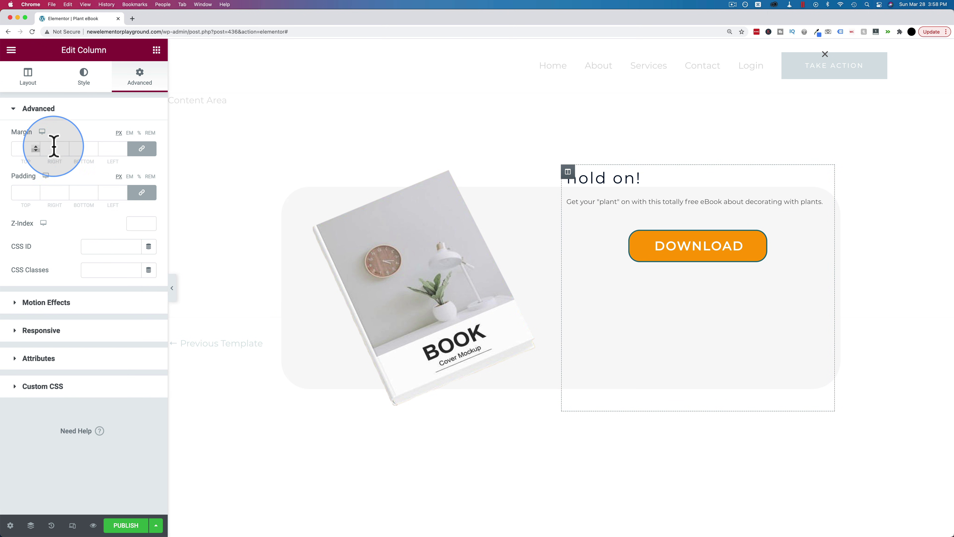
{"action": "left_click", "coordinate": [142, 148]}
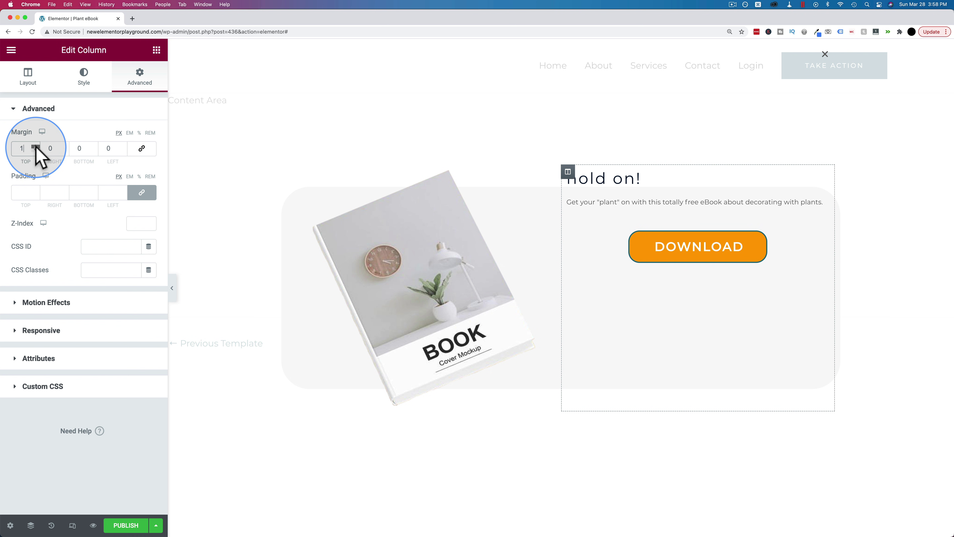
{"action": "left_click_drag", "start_coordinate": [36, 147], "coordinate": [36, 147]}
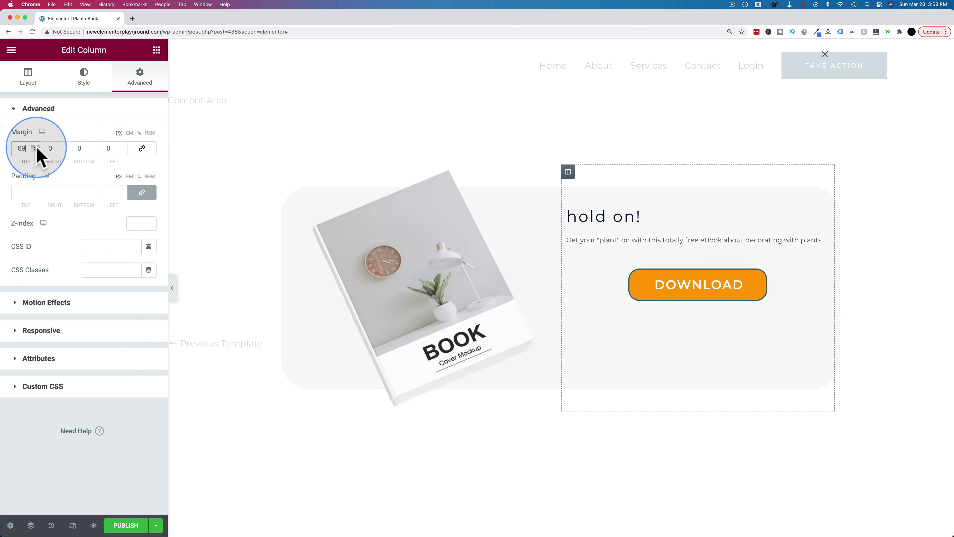
Paste the description paragraph twice more, then widen the image column to about 54.7%.
{"action": "left_click", "coordinate": [707, 240]}
{"action": "left_click", "coordinate": [122, 240]}
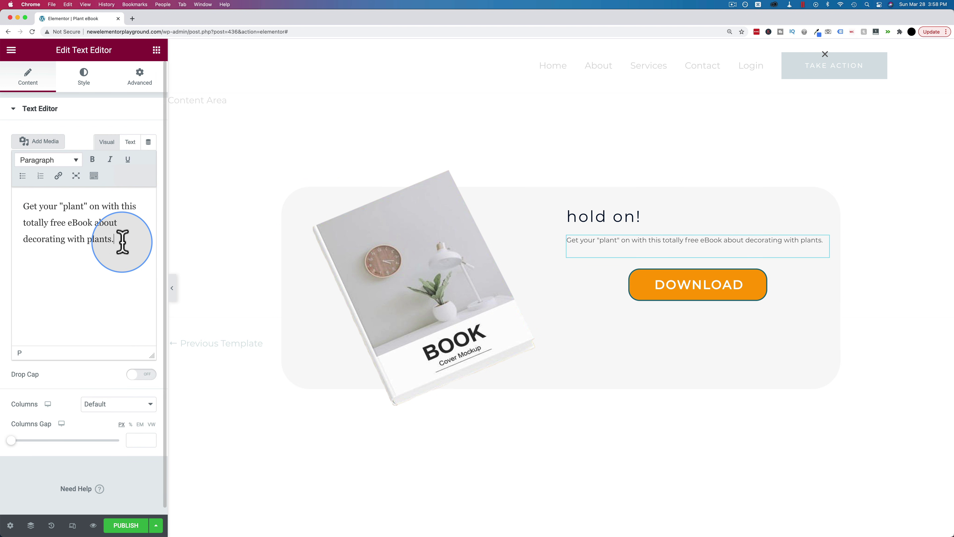
{"action": "left_click_drag", "start_coordinate": [122, 240], "coordinate": [32, 206]}
{"action": "left_click", "coordinate": [32, 206]}
{"action": "left_click_drag", "start_coordinate": [115, 239], "coordinate": [26, 206]}
{"action": "key", "text": "ctrl+c"}
{"action": "left_click", "coordinate": [140, 240]}
{"action": "key", "text": "ctrl+v"}
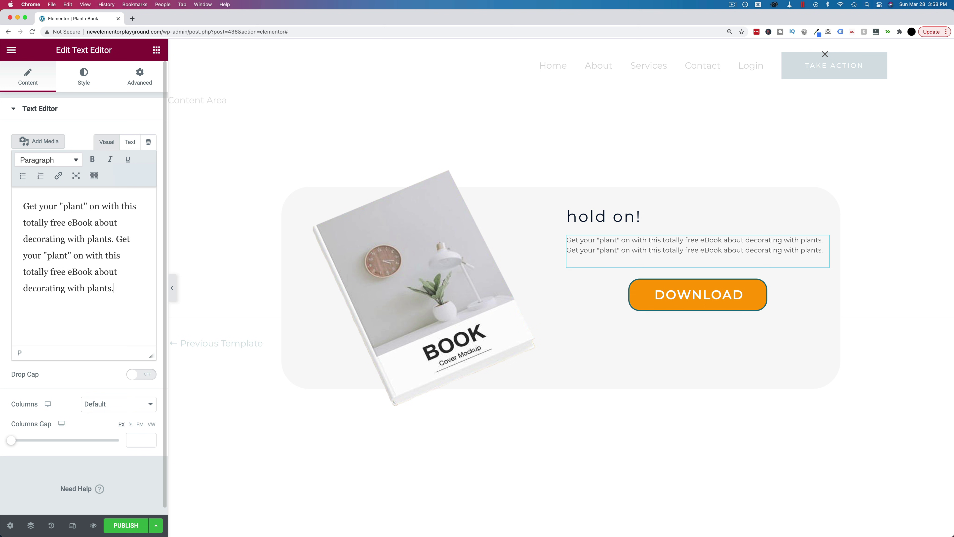
{"action": "key", "text": "ctrl+v"}
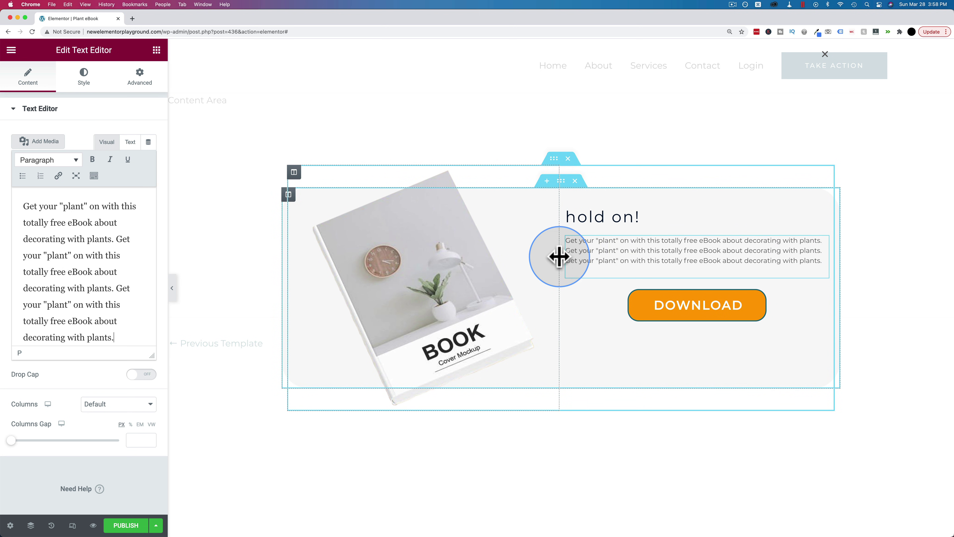
{"action": "left_click_drag", "start_coordinate": [558, 257], "coordinate": [596, 258]}
{"action": "left_click", "coordinate": [864, 218]}
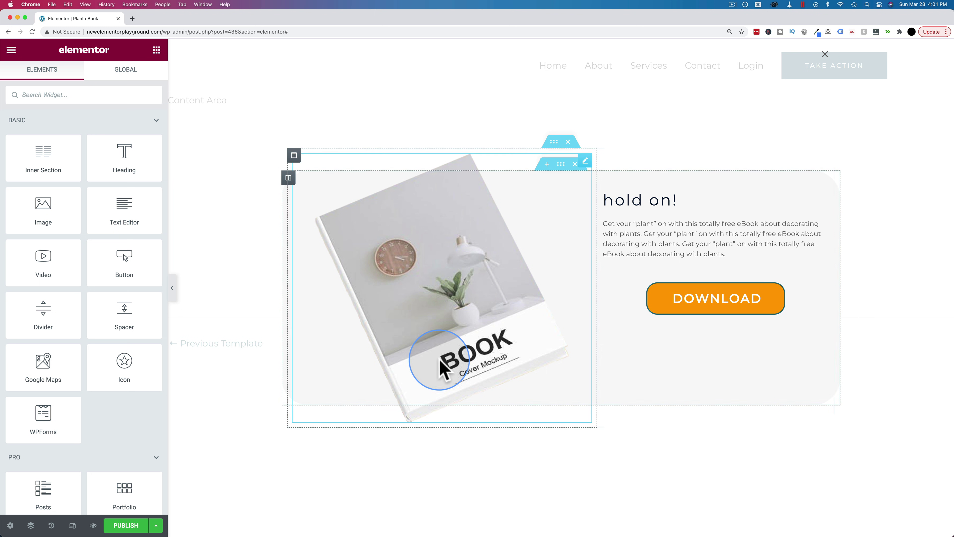
Open the Download button's settings and select its # link placeholder.
{"action": "left_click", "coordinate": [713, 300]}
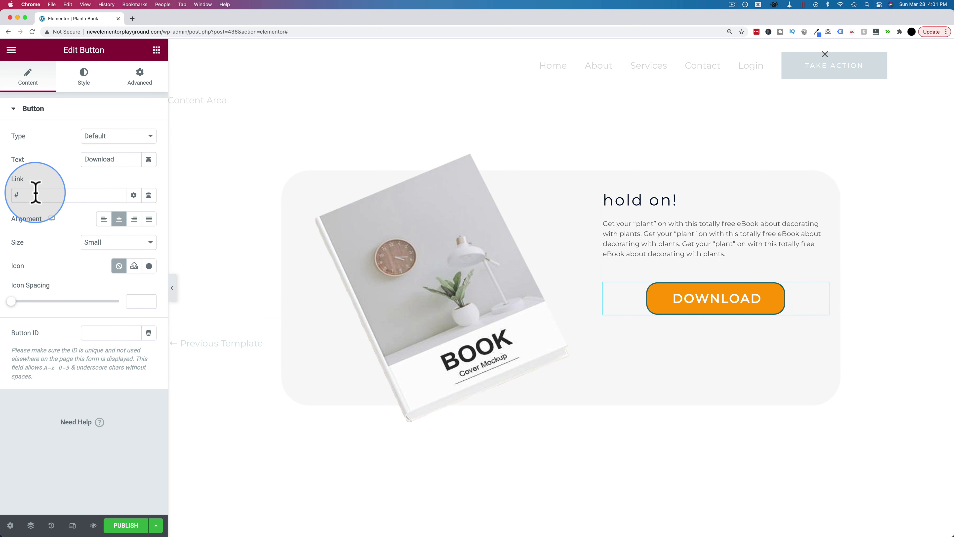
{"action": "double_click", "coordinate": [12, 195]}
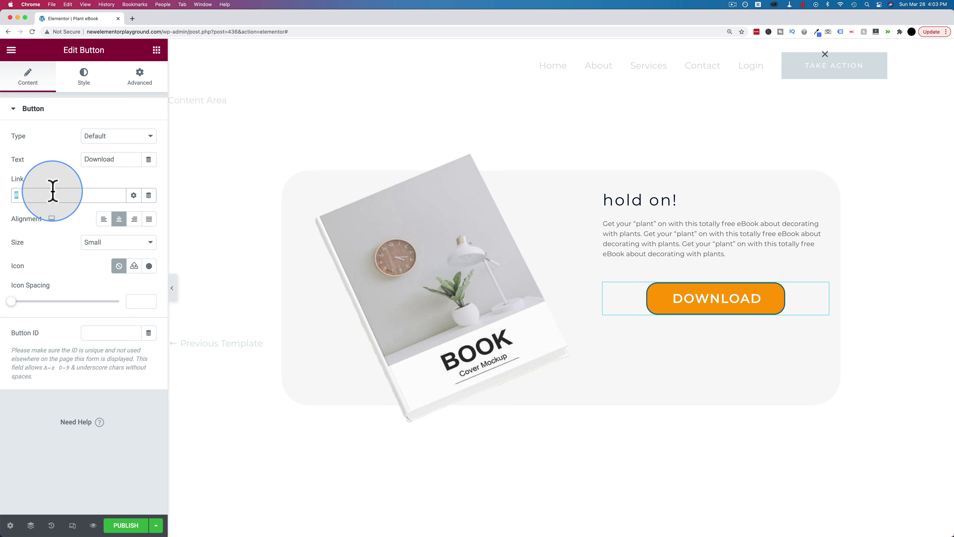
{"action": "left_click", "coordinate": [42, 205]}
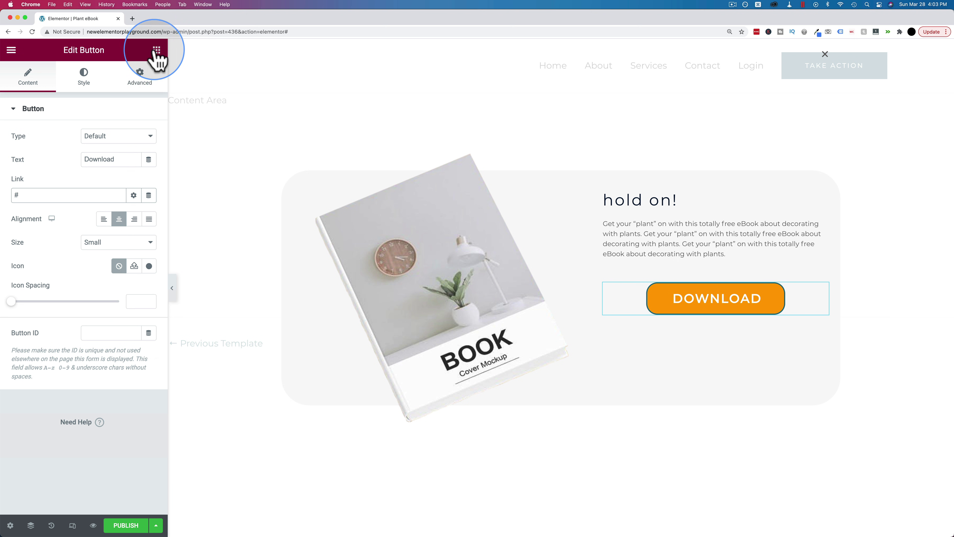
Copy the blank.pdf file URL from the WordPress media library.
{"action": "left_click", "coordinate": [96, 31]}
{"action": "left_click_drag", "start_coordinate": [87, 31], "coordinate": [180, 32]}
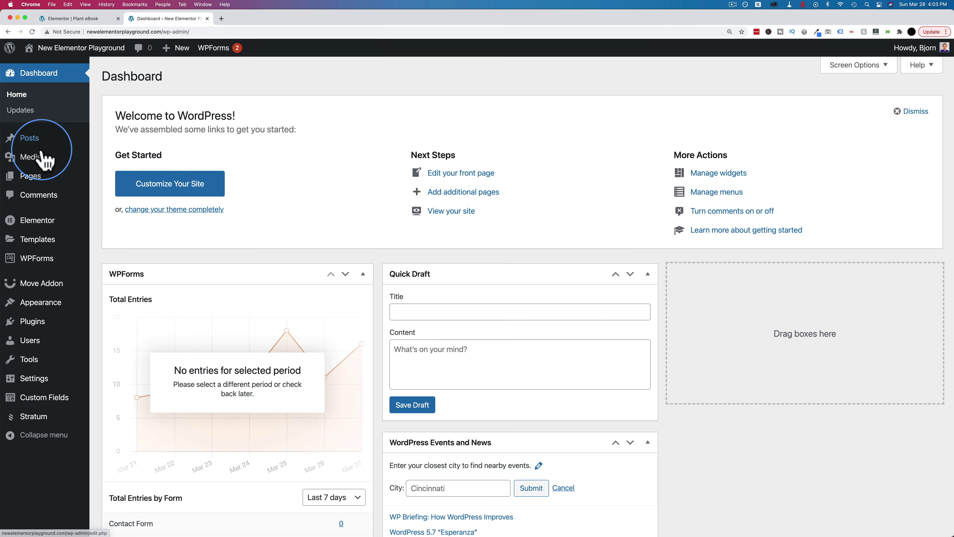
{"action": "mouse_move", "coordinate": [43, 158]}
{"action": "left_click", "coordinate": [116, 175]}
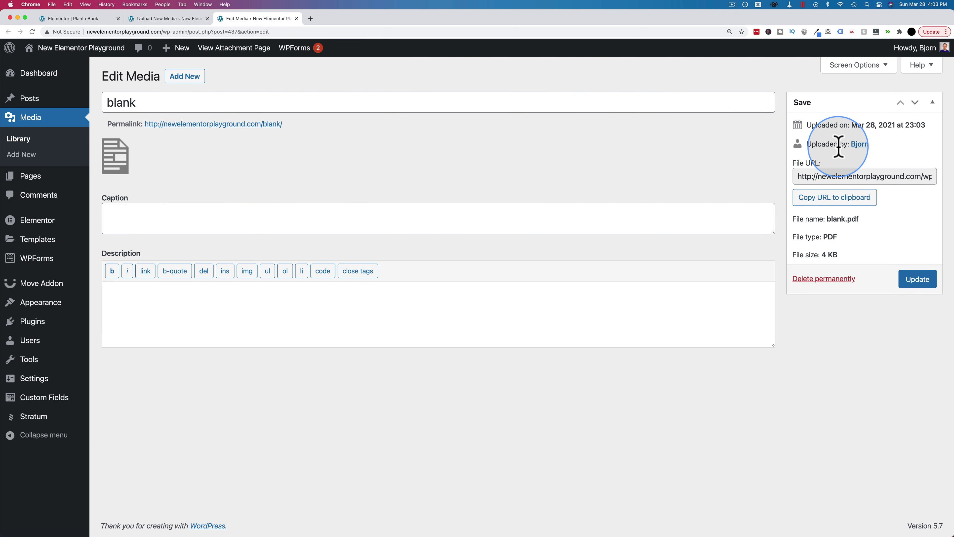
{"action": "left_click_drag", "start_coordinate": [828, 241], "coordinate": [811, 196]}
{"action": "left_click", "coordinate": [815, 179]}
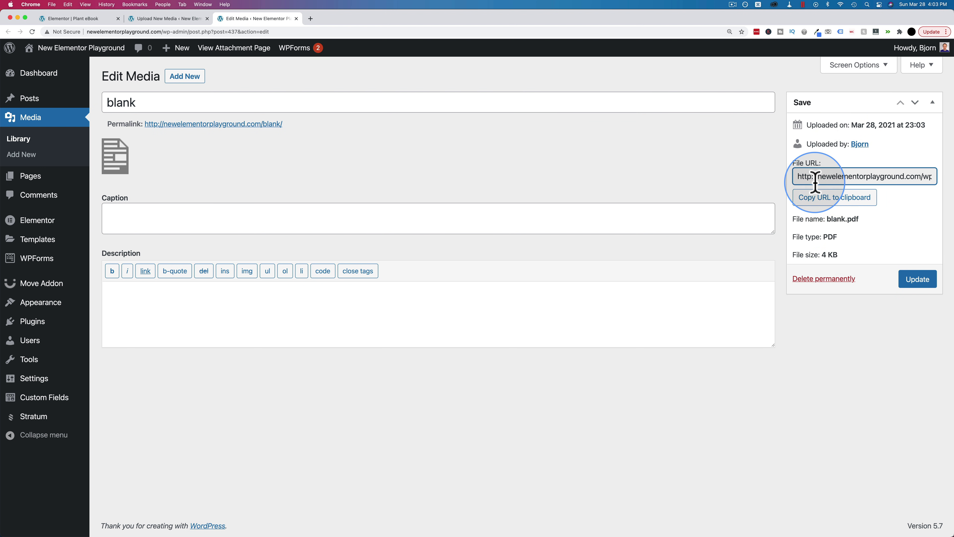
{"action": "left_click", "coordinate": [819, 201]}
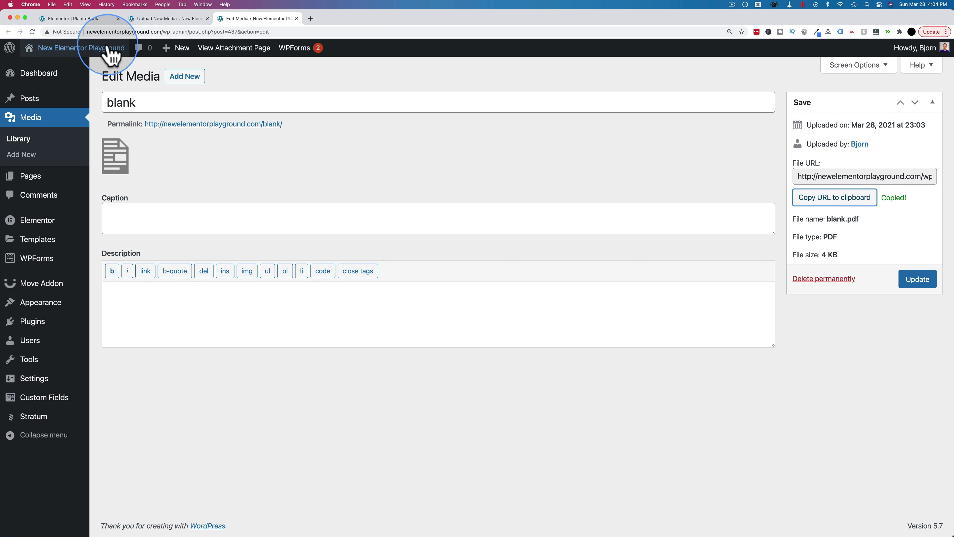
Paste the blank.pdf URL into the Download button's Link field.
{"action": "left_click", "coordinate": [95, 19]}
{"action": "left_click", "coordinate": [73, 194]}
{"action": "key", "text": "super+v"}
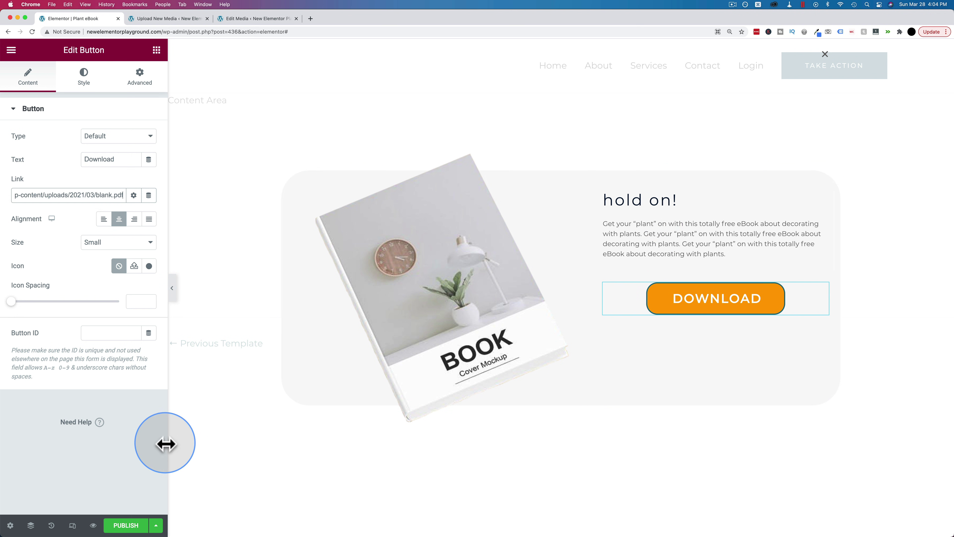
Add a publish condition of Singular > Posts > 'More Mountains?' for the popup.
{"action": "left_click", "coordinate": [120, 527]}
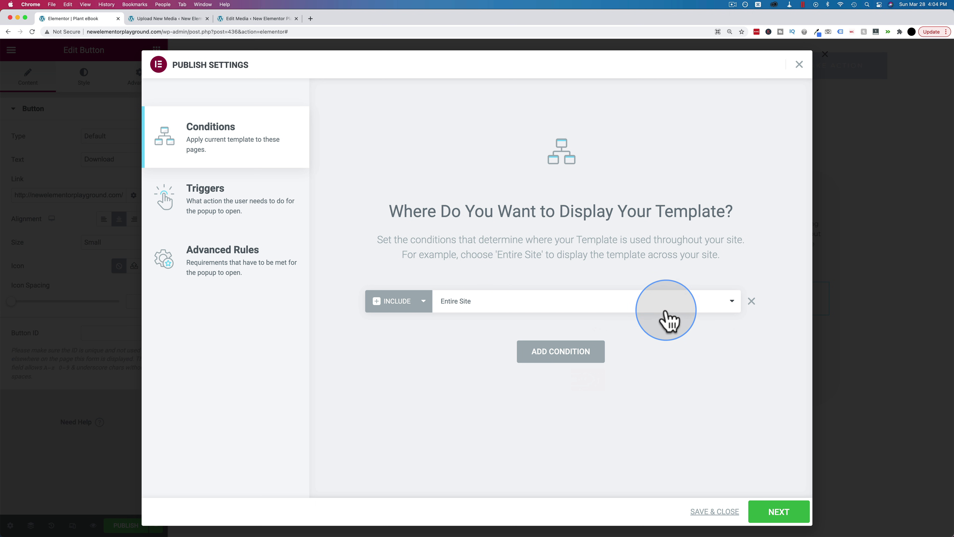
{"action": "left_click", "coordinate": [728, 306]}
{"action": "left_click", "coordinate": [448, 322]}
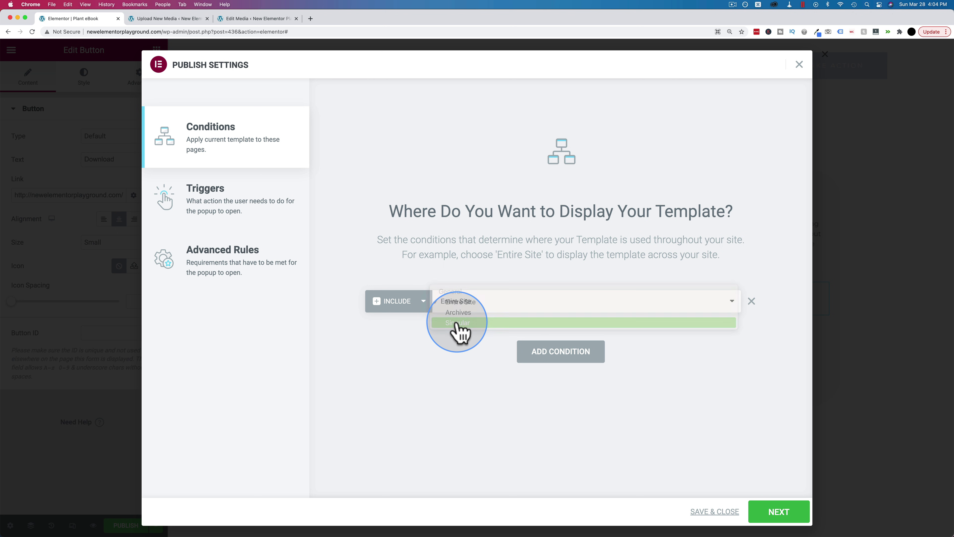
{"action": "left_click", "coordinate": [610, 303]}
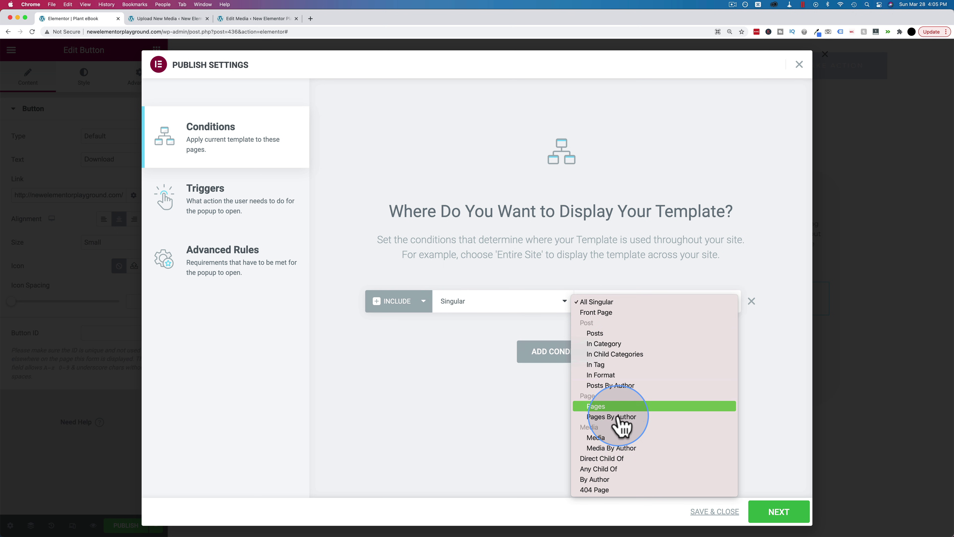
{"action": "left_click", "coordinate": [597, 335]}
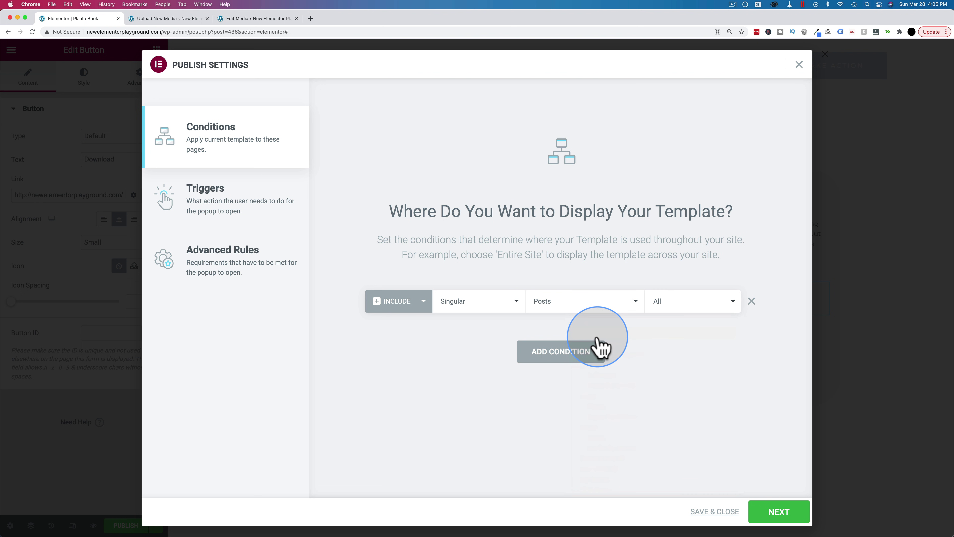
{"action": "left_click", "coordinate": [673, 312]}
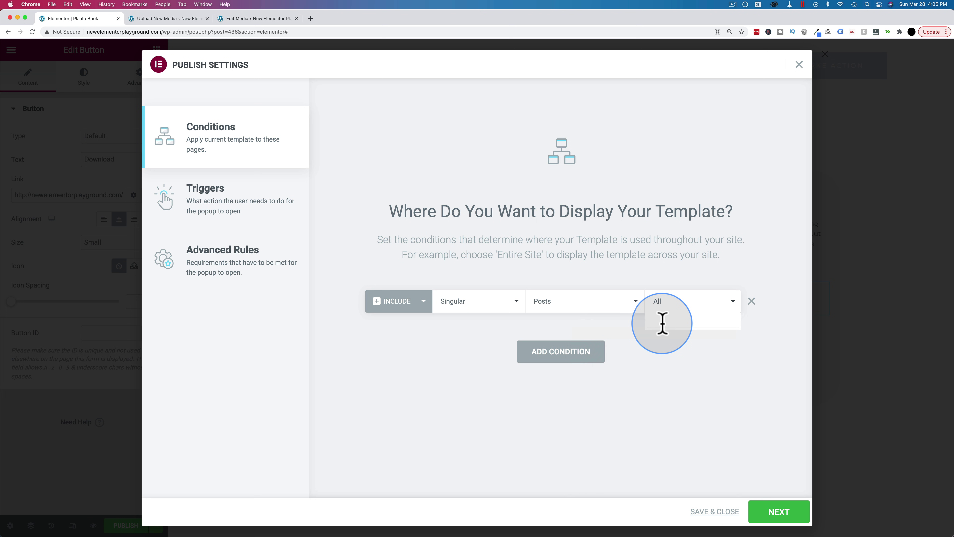
{"action": "type", "text": "s"}
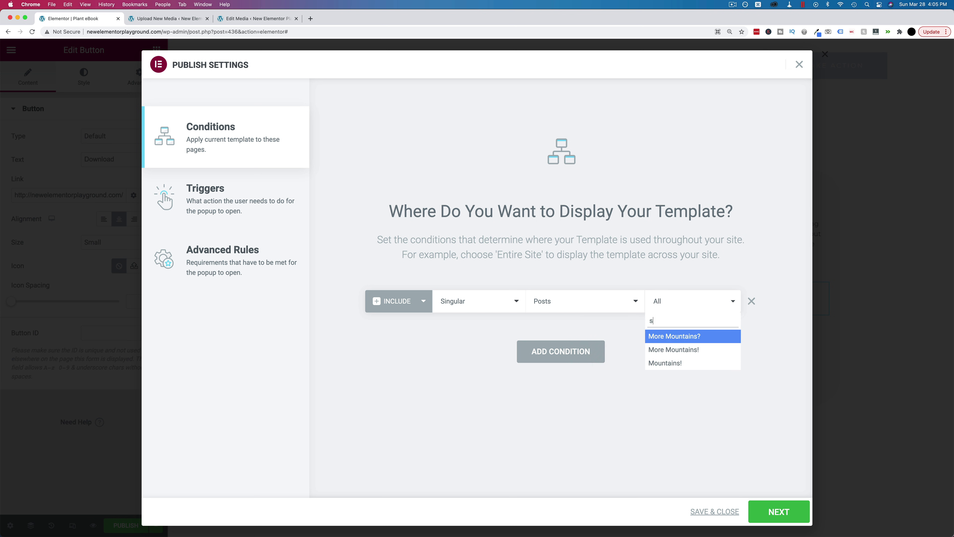
{"action": "left_click", "coordinate": [669, 336]}
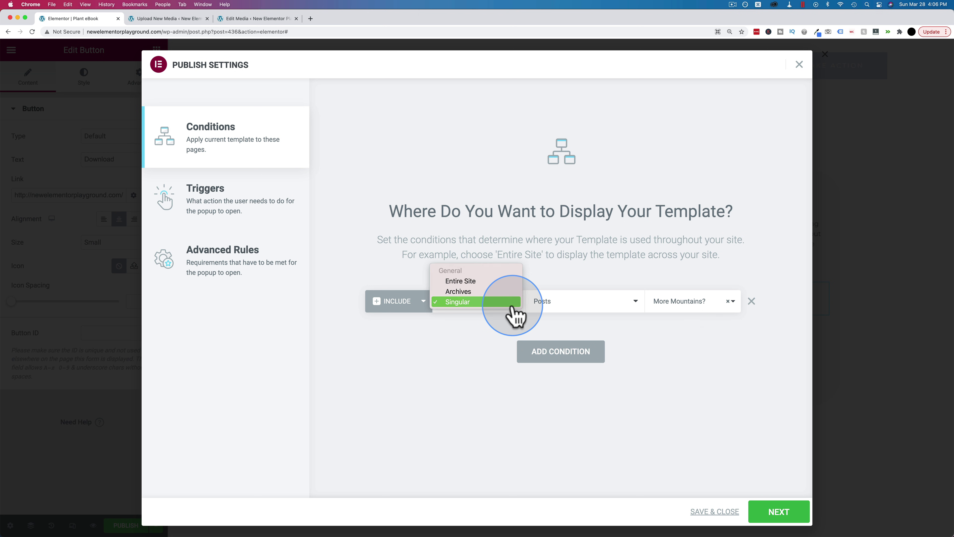
Set the condition to Entire Site, keep the On Page Exit Intent trigger, and save & close.
{"action": "left_click", "coordinate": [462, 280]}
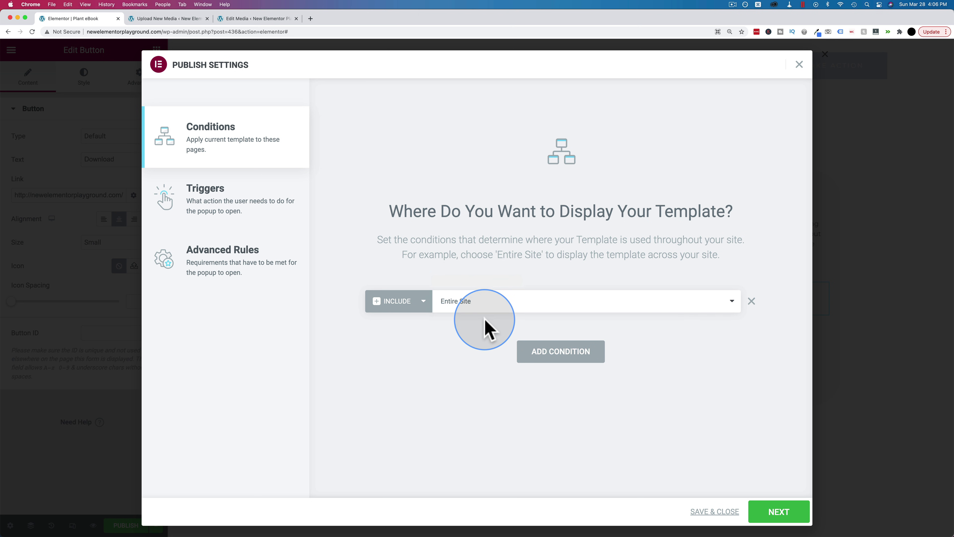
{"action": "left_click", "coordinate": [225, 207]}
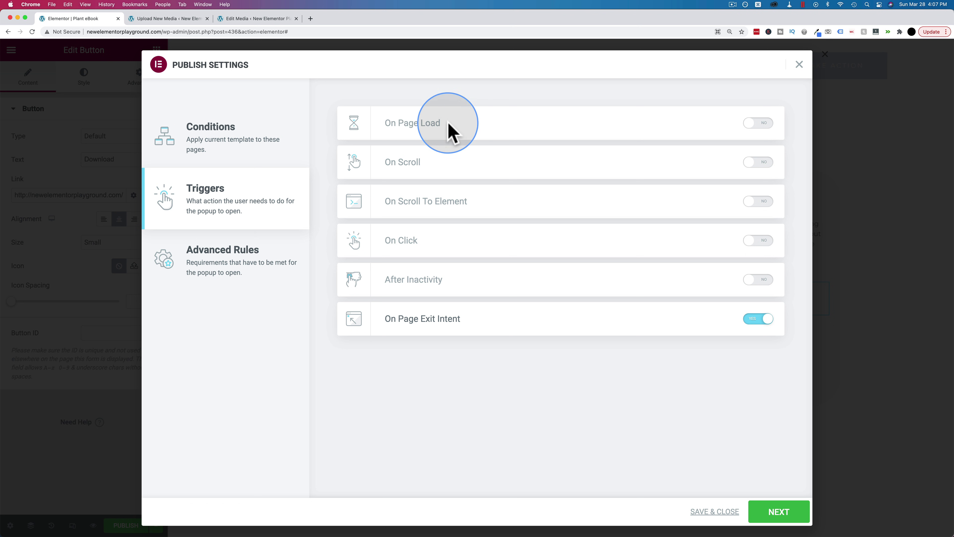
{"action": "left_click", "coordinate": [779, 511]}
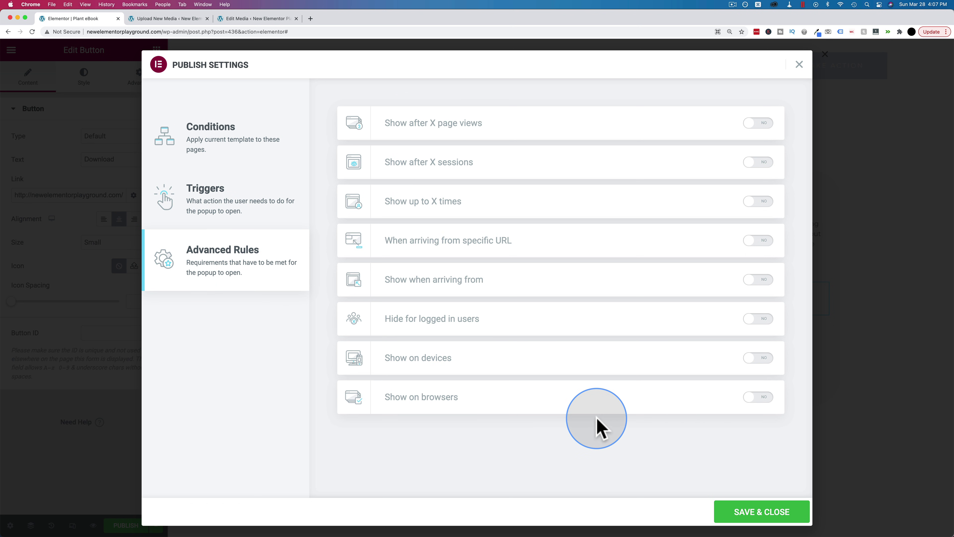
{"action": "left_click", "coordinate": [756, 517]}
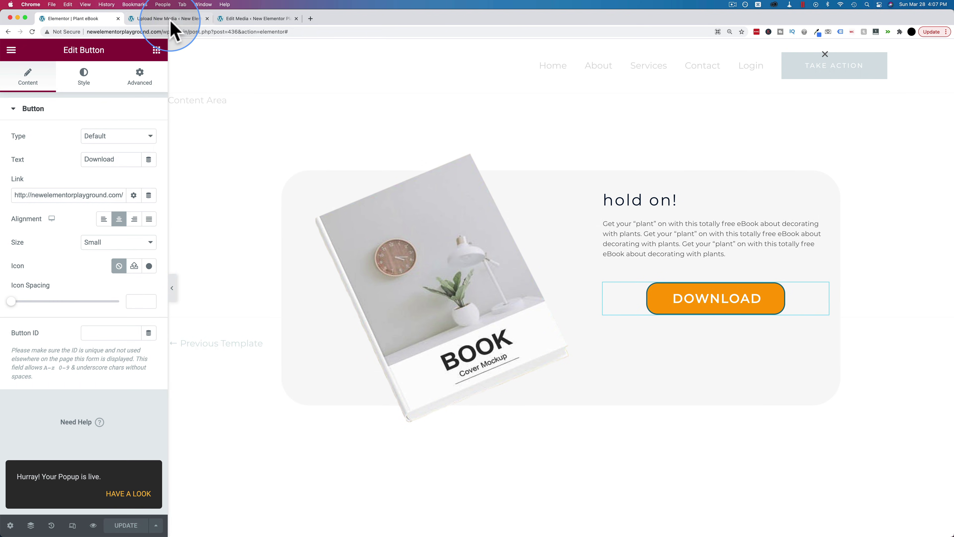
Trigger the exit-intent popup on the live homepage and open blank.pdf via DOWNLOAD.
{"action": "left_click", "coordinate": [179, 20]}
{"action": "scroll", "coordinate": [213, 273], "scroll_direction": "down", "scroll_amount": 5}
{"action": "scroll", "coordinate": [213, 271], "scroll_direction": "down", "scroll_amount": 7}
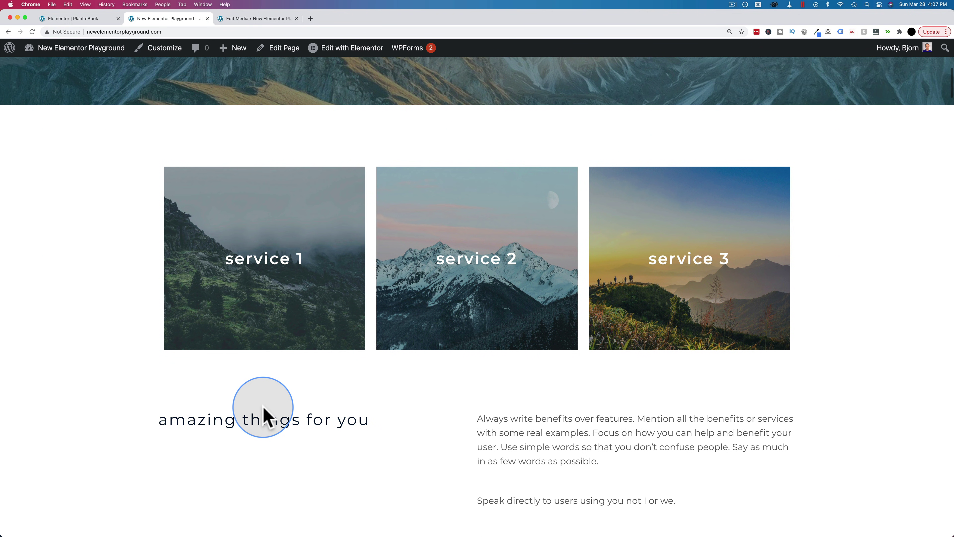
{"action": "scroll", "coordinate": [472, 394], "scroll_direction": "down", "scroll_amount": 2}
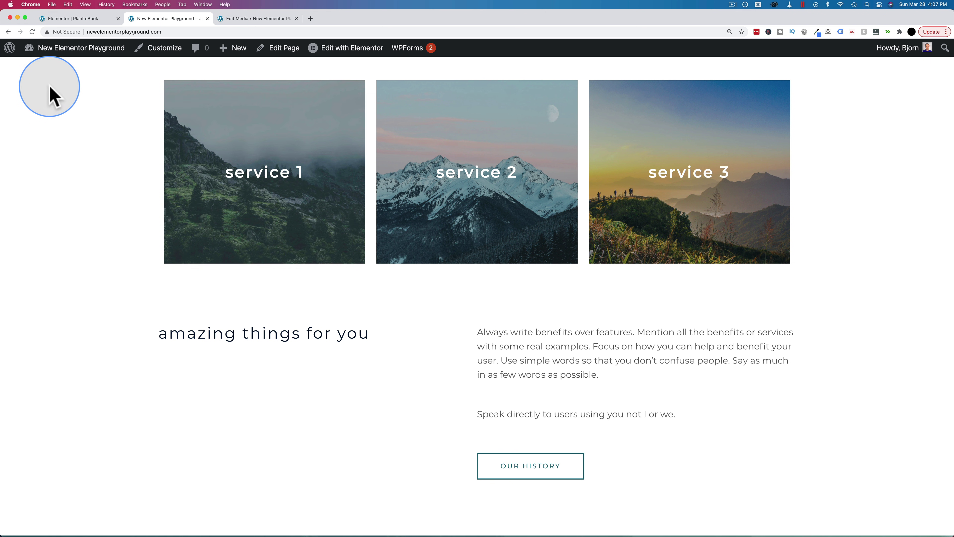
{"action": "mouse_move", "coordinate": [7, 33]}
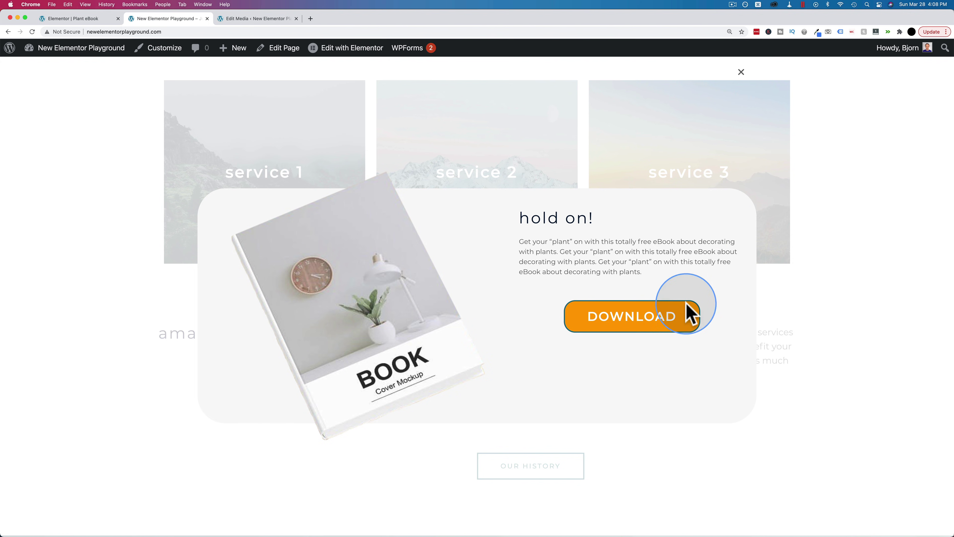
{"action": "left_click", "coordinate": [643, 324]}
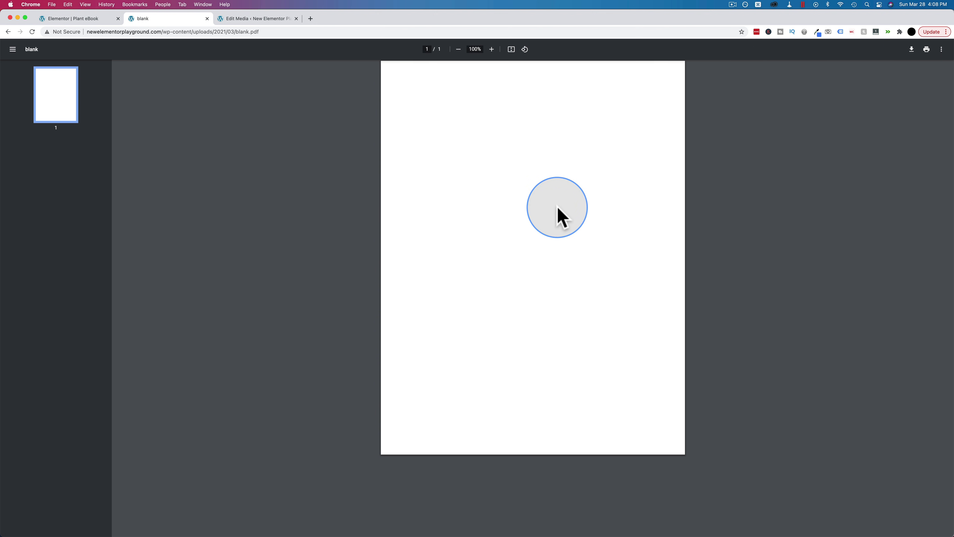
{"action": "left_click", "coordinate": [90, 20]}
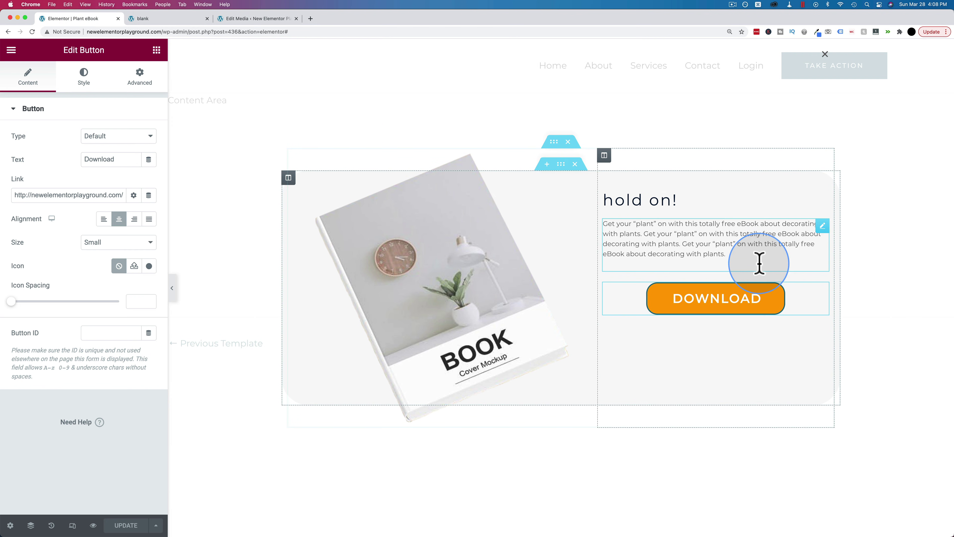